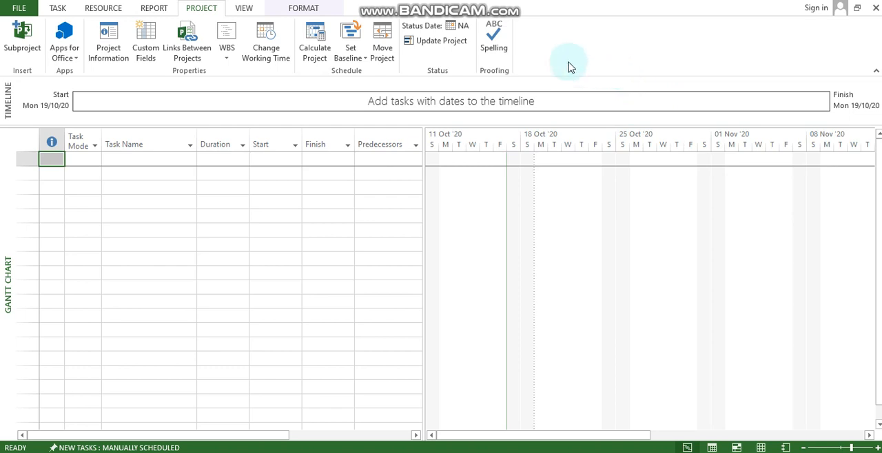
Switch to the Resource Sheet view and add a resource named Programmer in the first row
{"action": "left_click", "coordinate": [245, 8]}
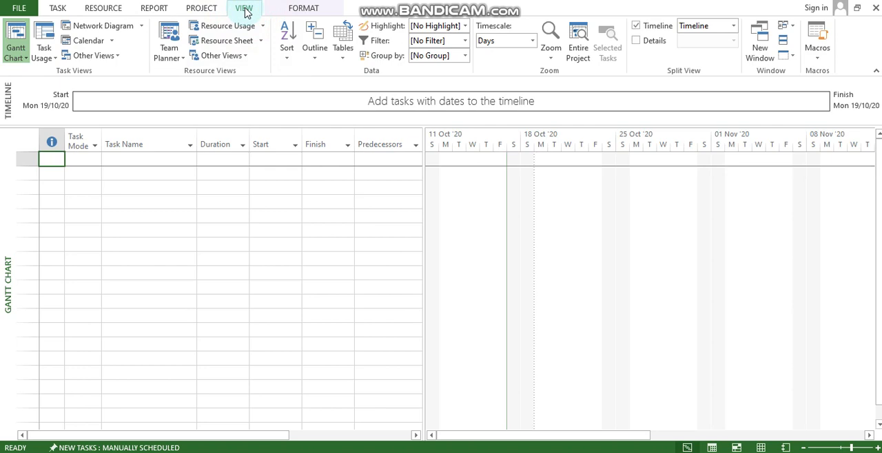
{"action": "left_click", "coordinate": [207, 88]}
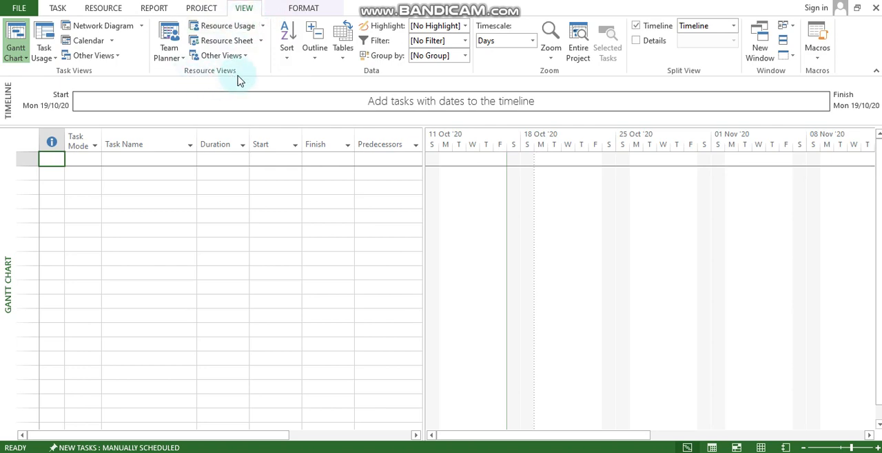
{"action": "left_click", "coordinate": [234, 41]}
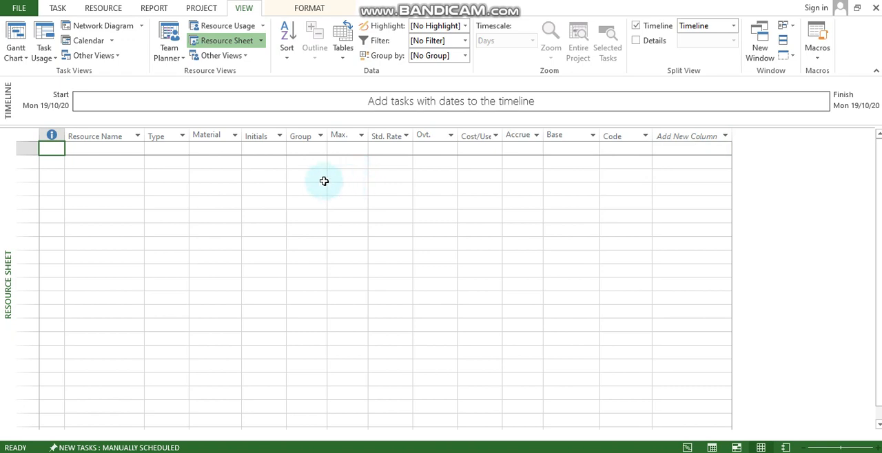
{"action": "left_click", "coordinate": [118, 149]}
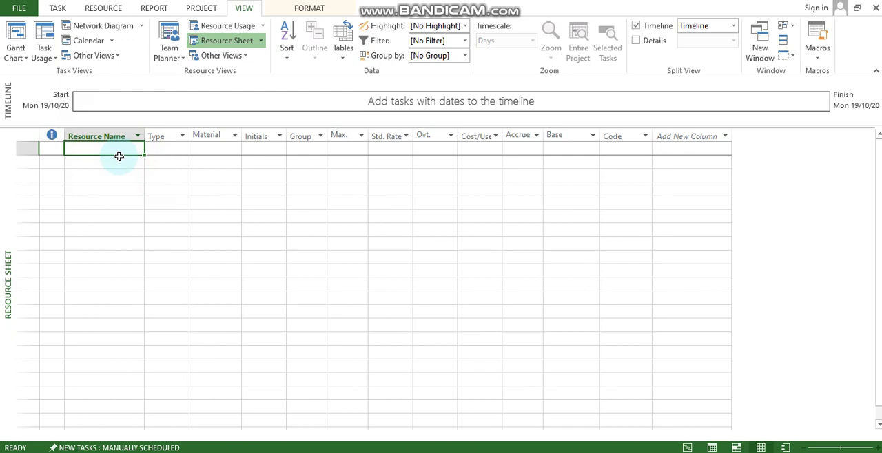
{"action": "type", "text": "Progr"}
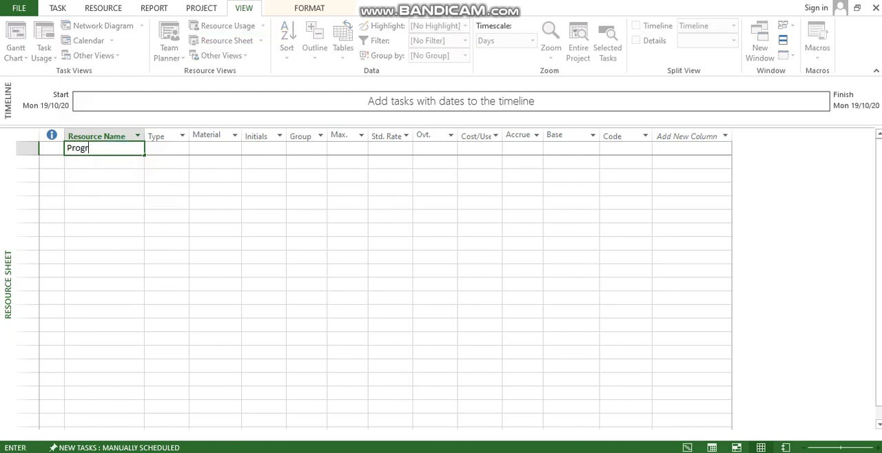
{"action": "type", "text": "ammer"}
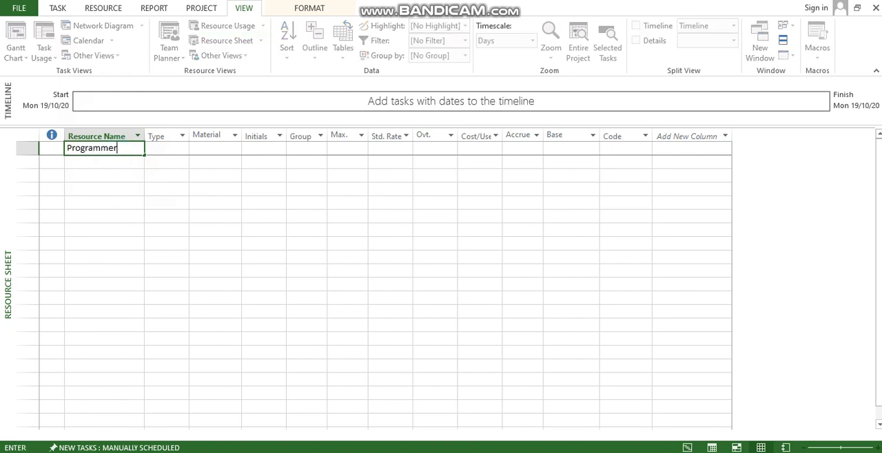
Set the Programmer resource's type to Work and its initials to PR
{"action": "left_click", "coordinate": [180, 148]}
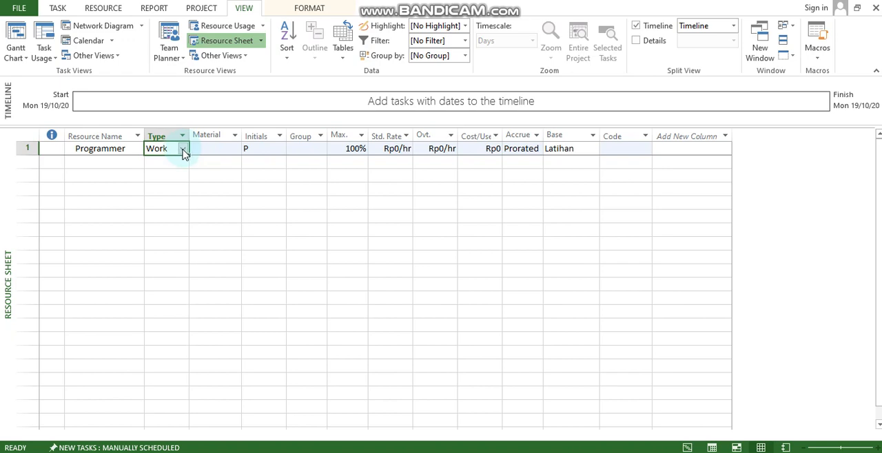
{"action": "left_click", "coordinate": [184, 151]}
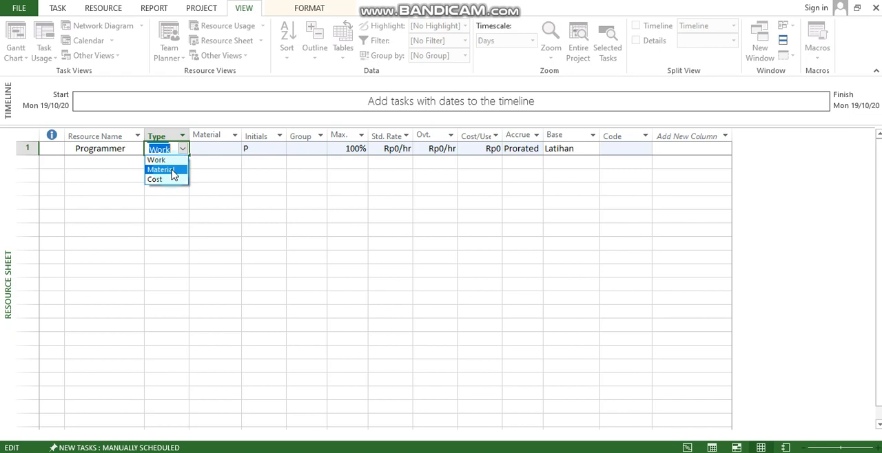
{"action": "left_click", "coordinate": [172, 180]}
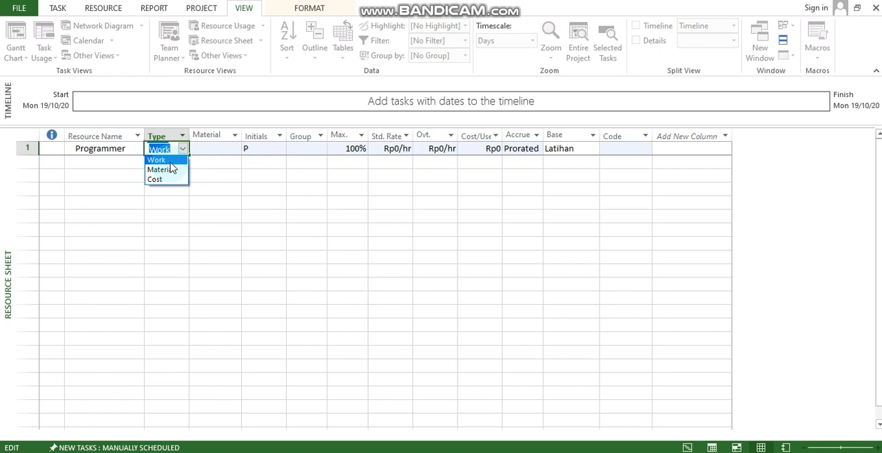
{"action": "left_click", "coordinate": [169, 161]}
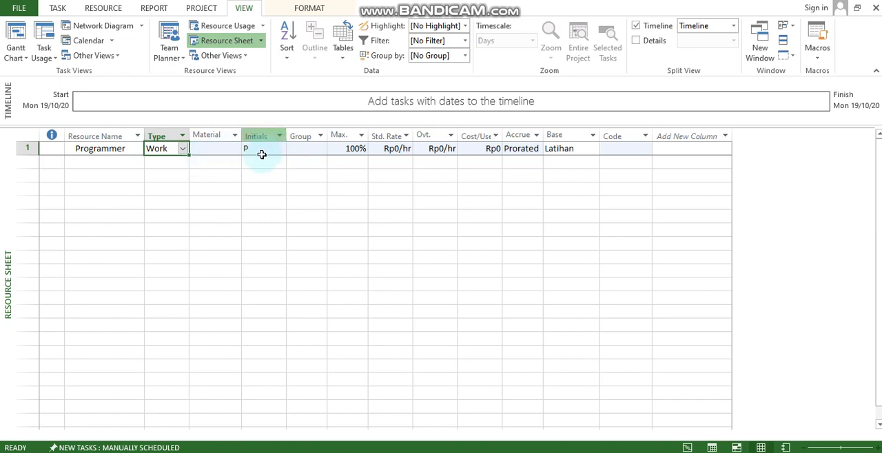
{"action": "left_click", "coordinate": [262, 148]}
{"action": "left_click", "coordinate": [262, 150]}
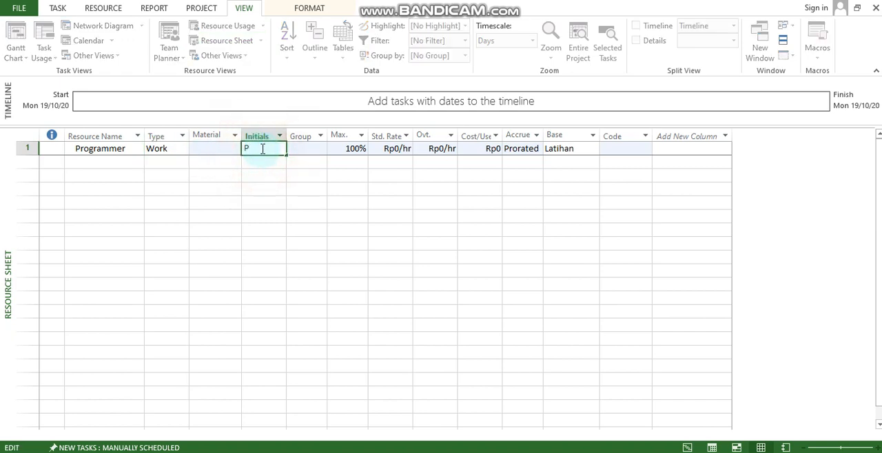
{"action": "type", "text": "R"}
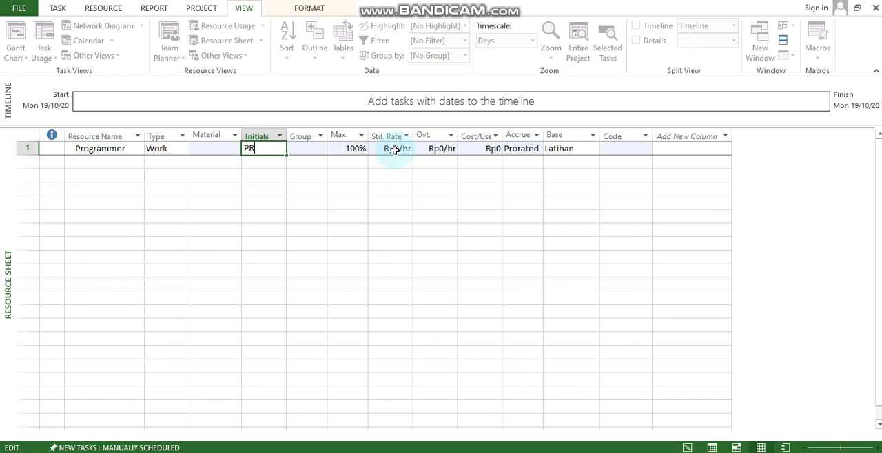
Set the Programmer resource's standard rate to Rp150000/hr and its cost accrual to Prorated
{"action": "left_click", "coordinate": [394, 150]}
{"action": "left_click", "coordinate": [396, 149]}
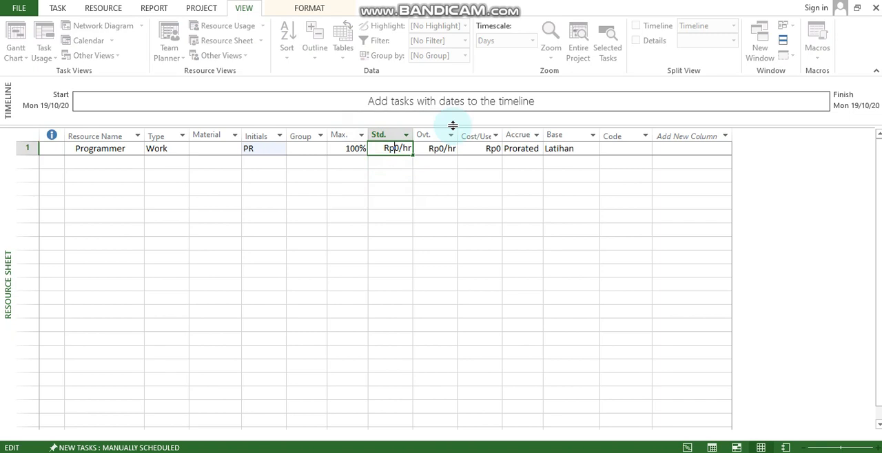
{"action": "type", "text": "150"}
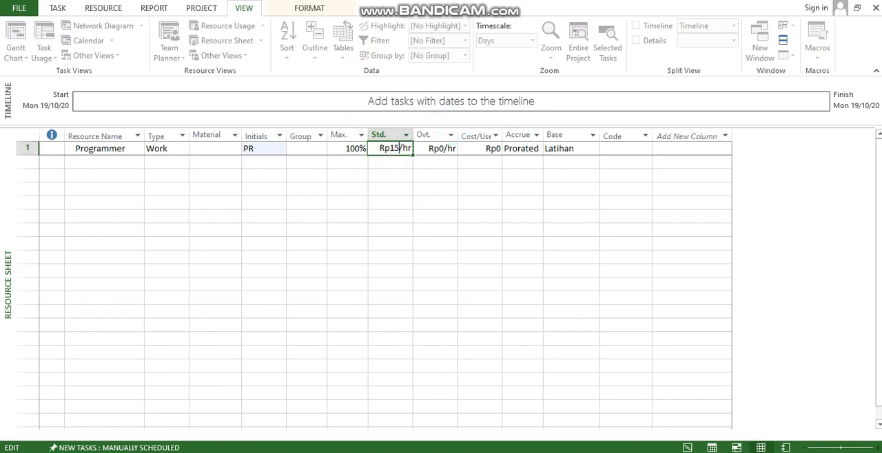
{"action": "type", "text": "000"}
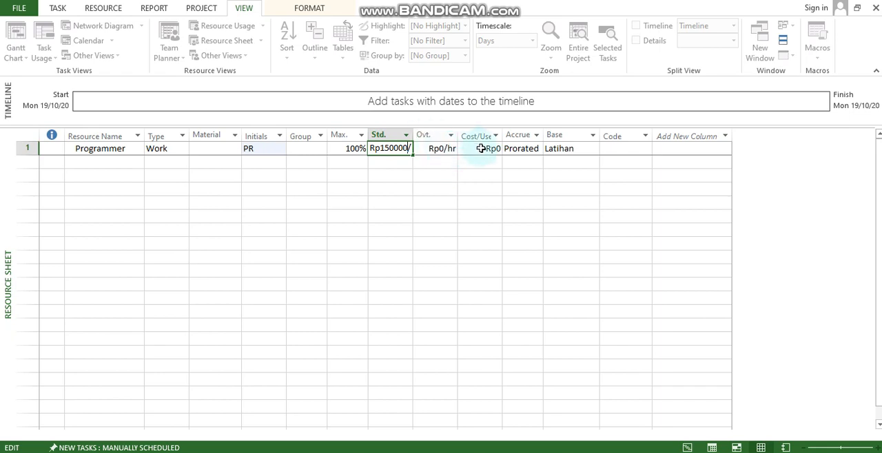
{"action": "key", "text": "Escape"}
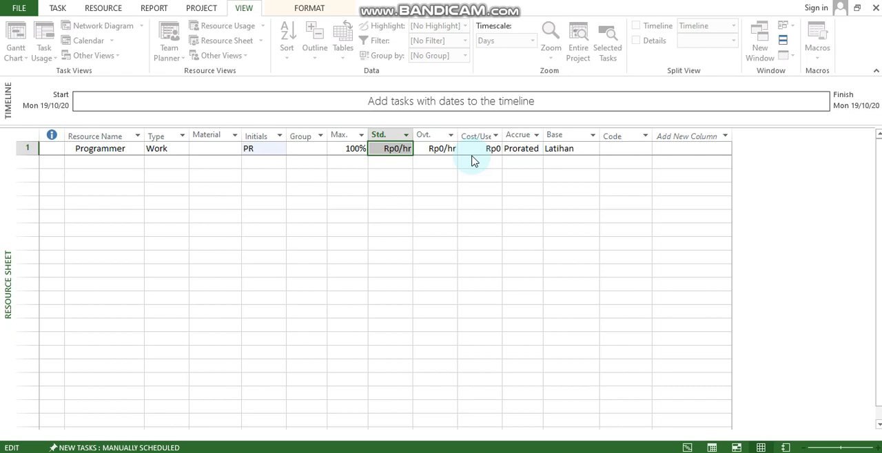
{"action": "left_click", "coordinate": [534, 153]}
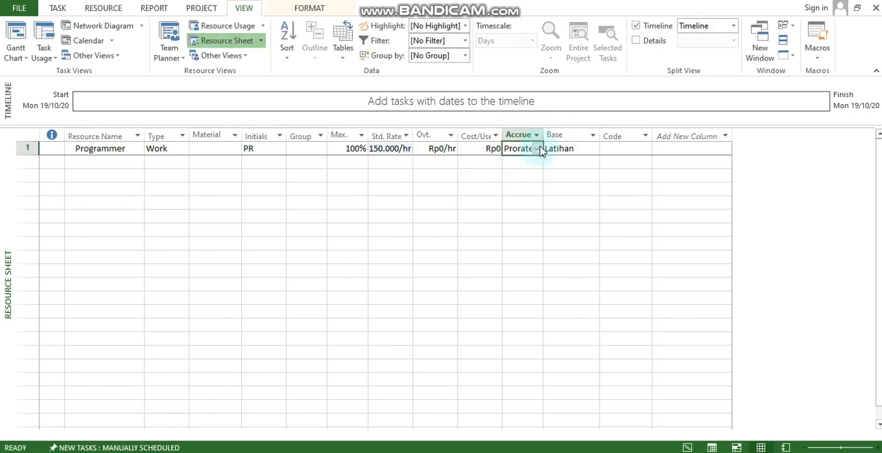
{"action": "left_click", "coordinate": [538, 150]}
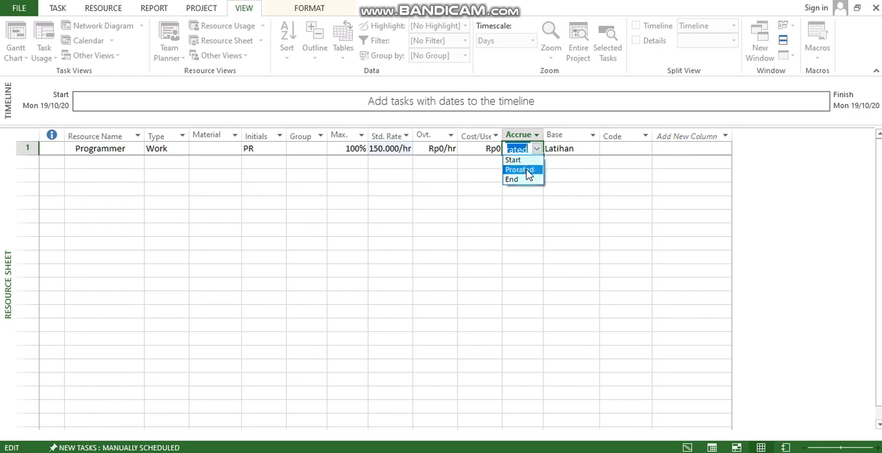
{"action": "left_click", "coordinate": [529, 170]}
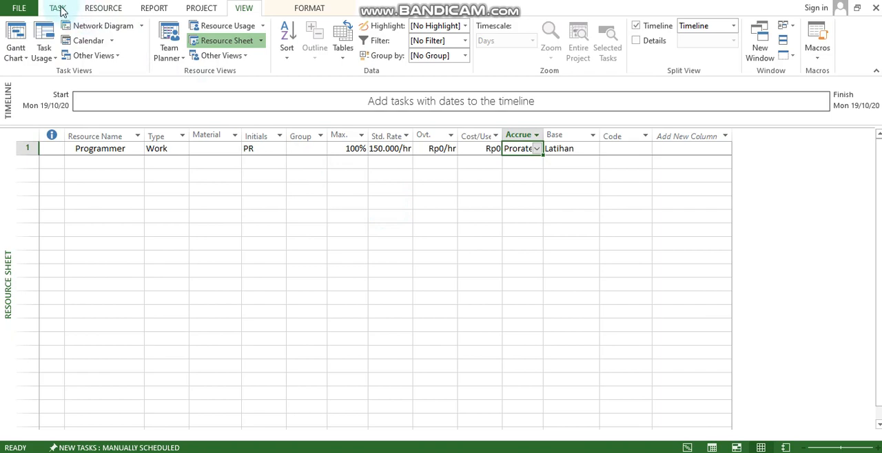
Switch from the resource sheet back to the Gantt Chart view
{"action": "left_click", "coordinate": [58, 8]}
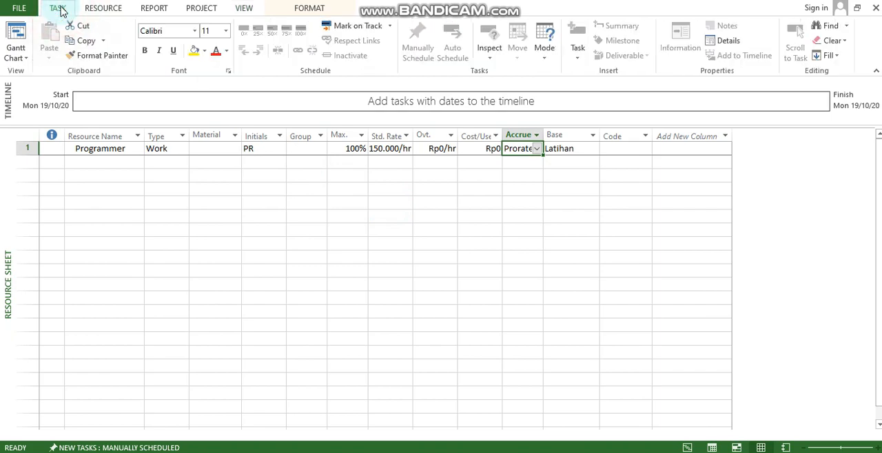
{"action": "left_click", "coordinate": [59, 8]}
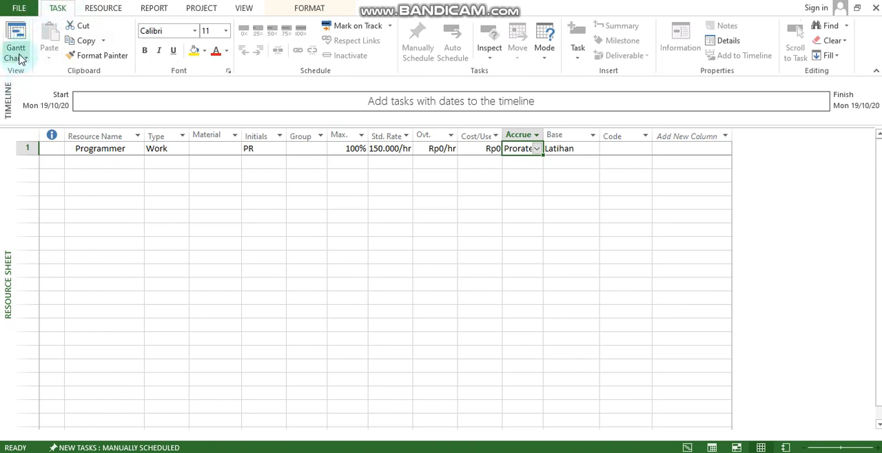
{"action": "left_click", "coordinate": [82, 94]}
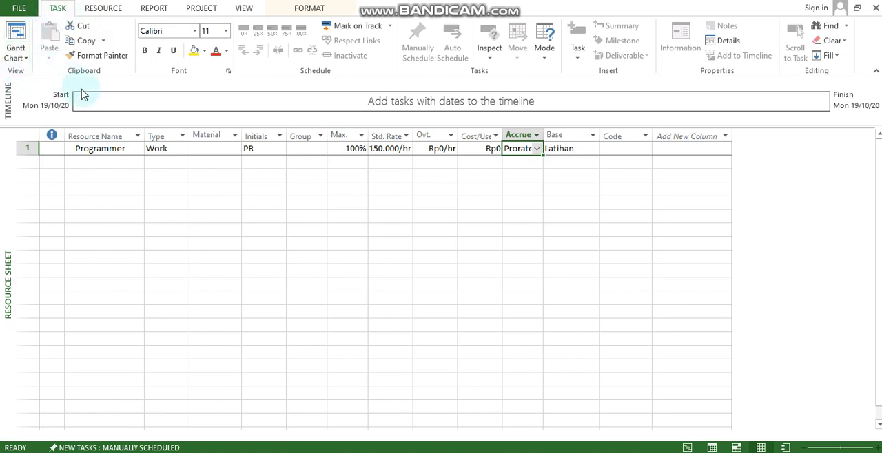
{"action": "left_click", "coordinate": [17, 36]}
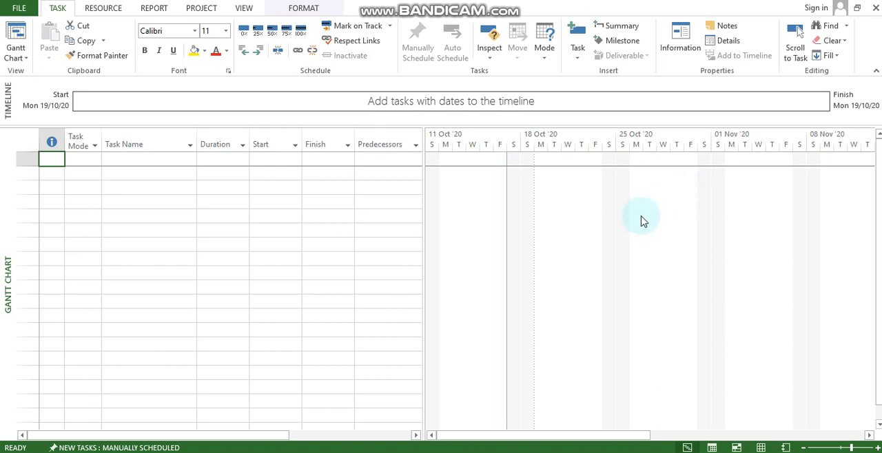
Add a first task named "Penetapan Prasayarat" to the task list
{"action": "left_click", "coordinate": [170, 160]}
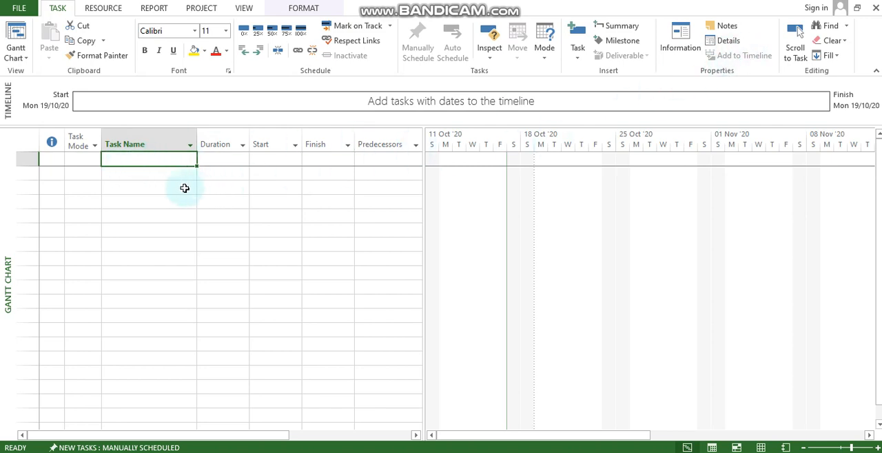
{"action": "left_click", "coordinate": [146, 159]}
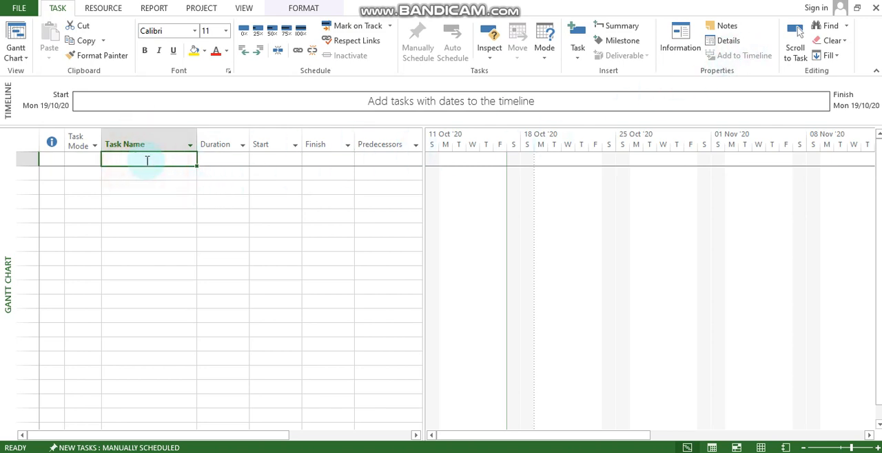
{"action": "left_click", "coordinate": [153, 160]}
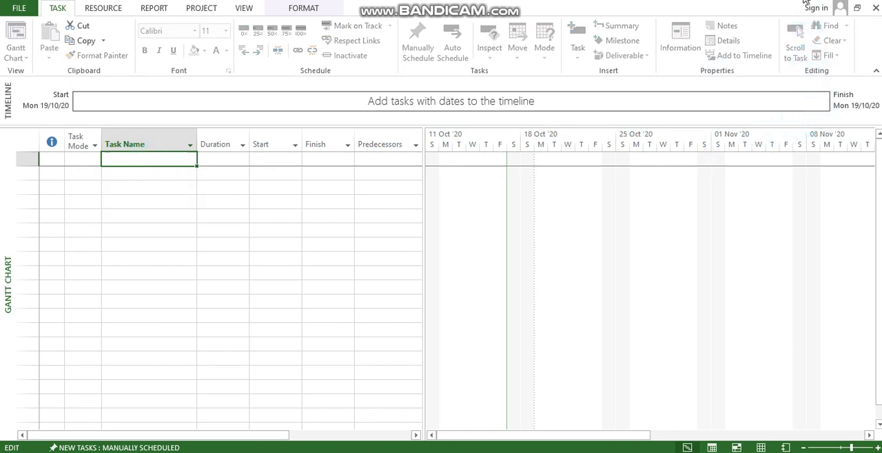
{"action": "left_click", "coordinate": [160, 157]}
{"action": "type", "text": "Penetapan P"}
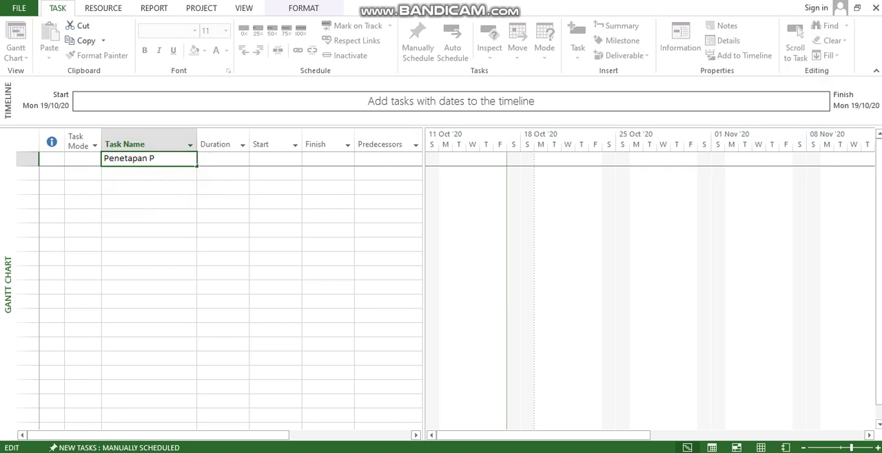
{"action": "type", "text": "rasayarat"}
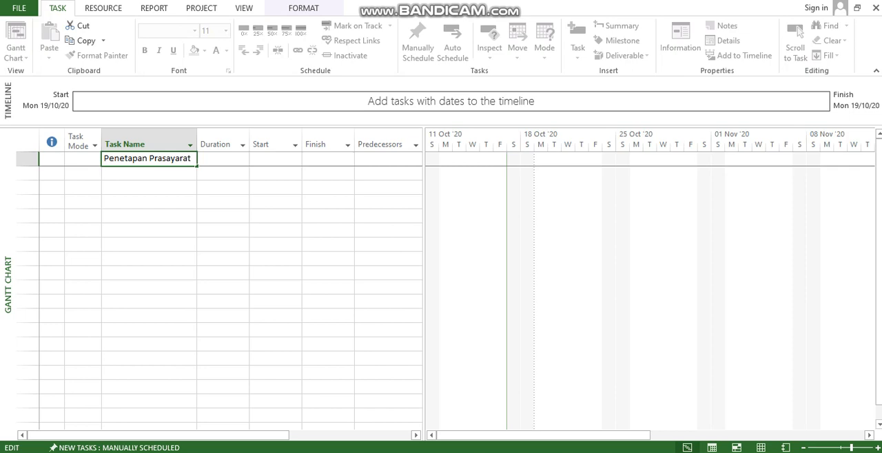
{"action": "left_click", "coordinate": [160, 175]}
Add a second task named "Mengamati Pengguna Sistem" below the first one
{"action": "left_click", "coordinate": [159, 185]}
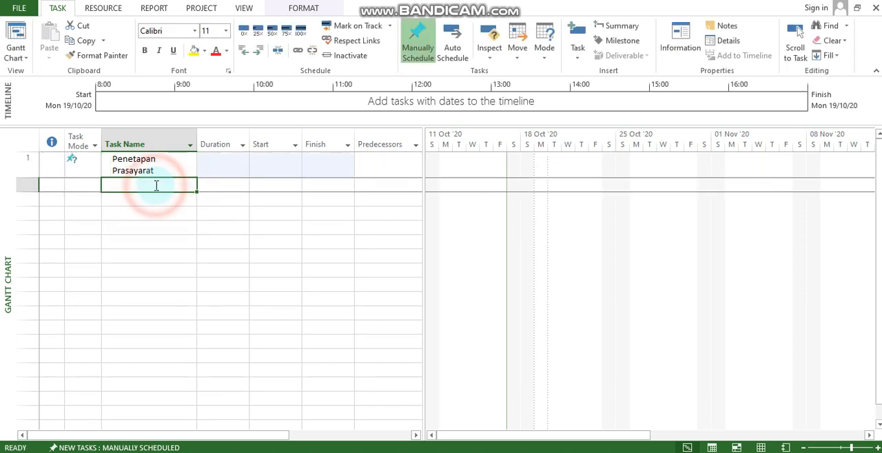
{"action": "type", "text": "M"}
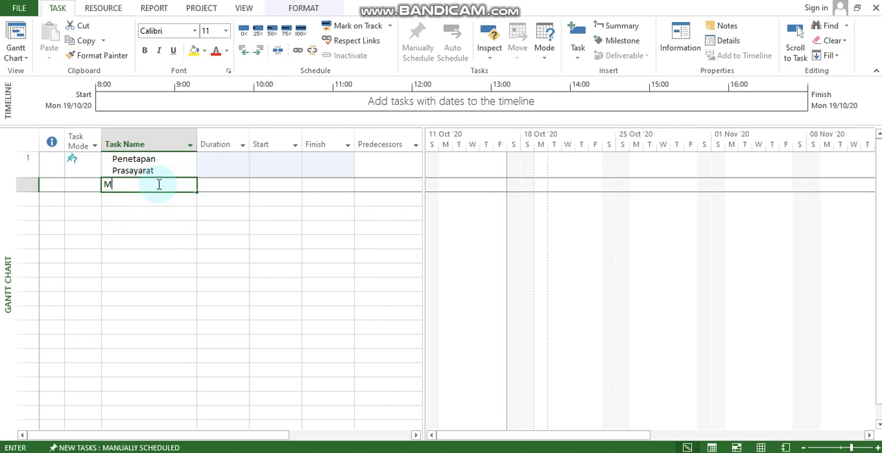
{"action": "type", "text": "en"}
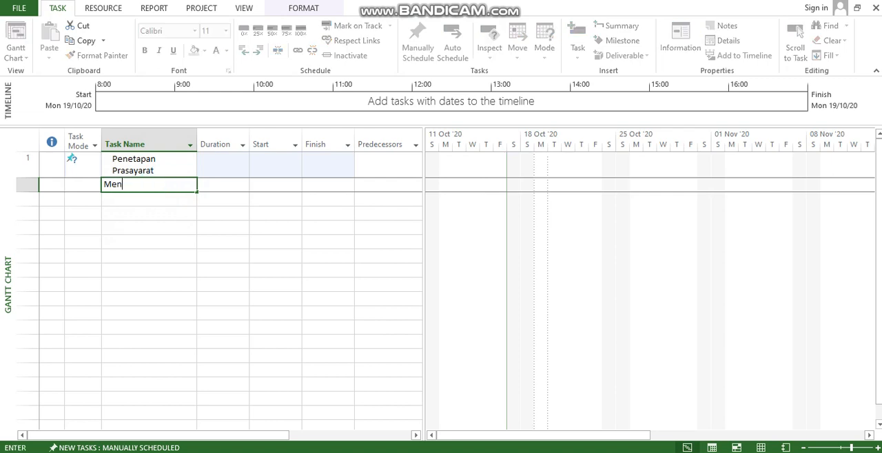
{"action": "type", "text": "gamati Pengguna Sistem"}
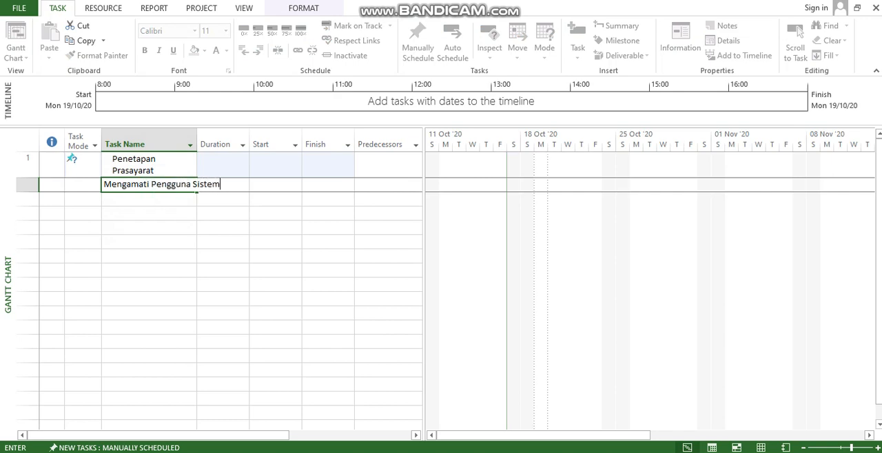
{"action": "left_click", "coordinate": [142, 198]}
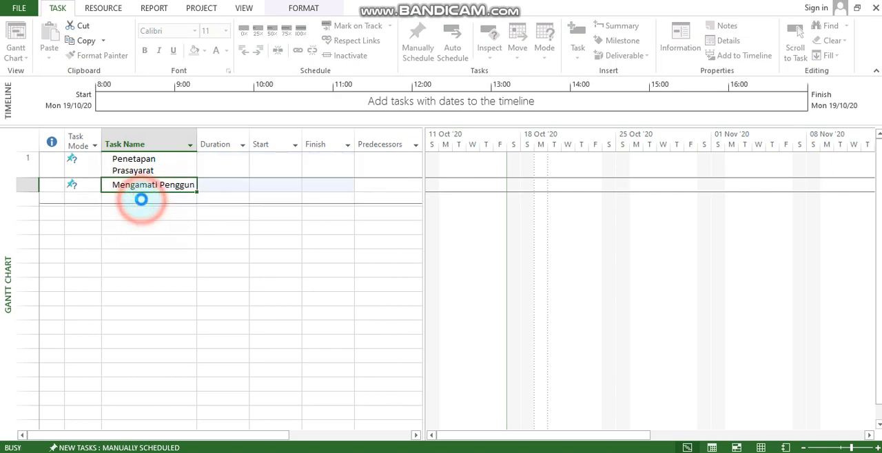
Add a third task named "Mengamati Sistem Berjalan" below "Mengamati Pengguna Sistem"
{"action": "left_click", "coordinate": [158, 211]}
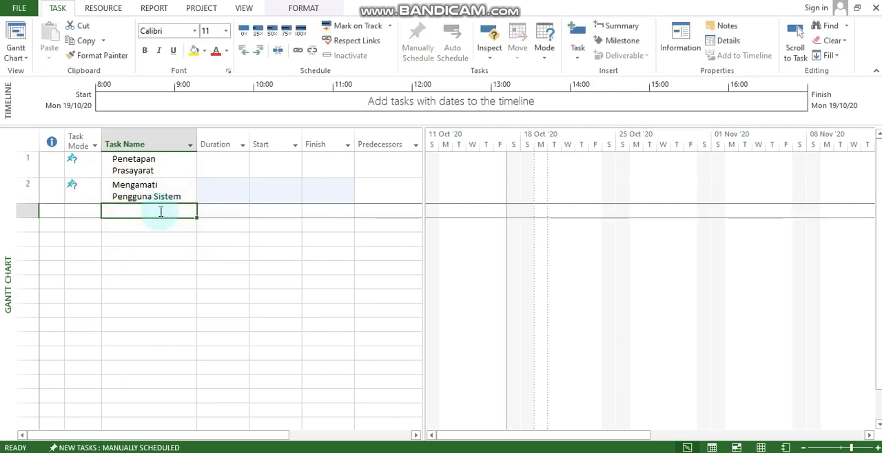
{"action": "type", "text": "Mengamati "}
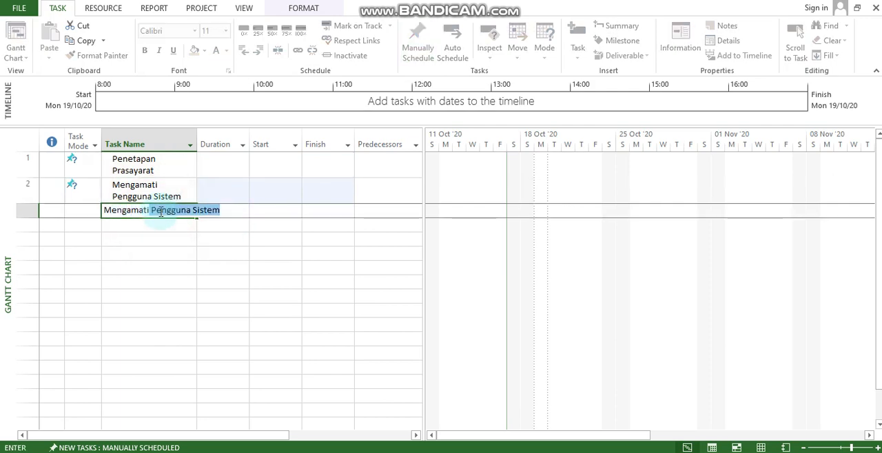
{"action": "type", "text": "Sist"}
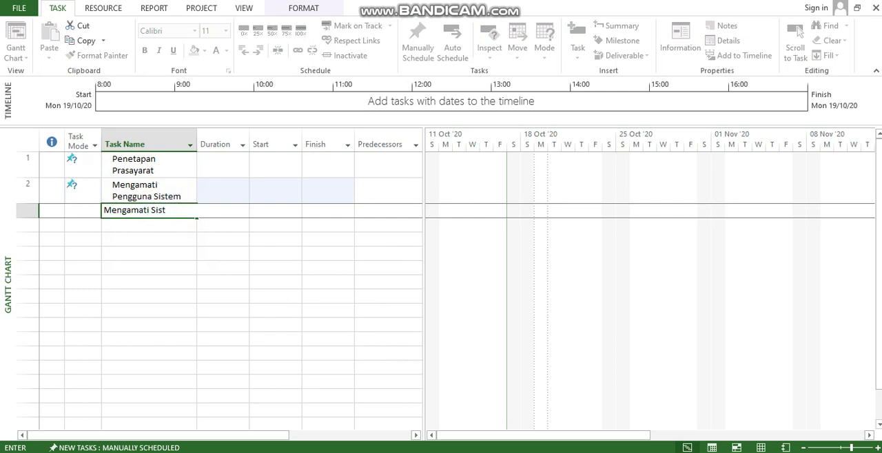
{"action": "type", "text": "em Berjalan"}
{"action": "key", "text": "Return"}
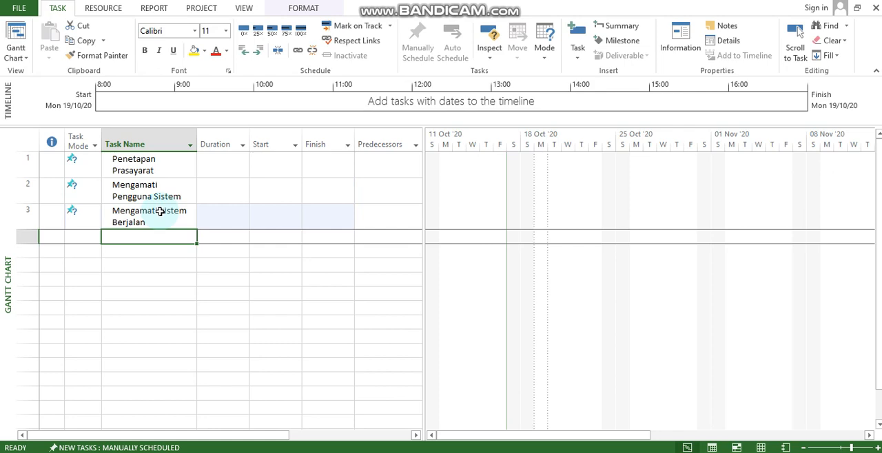
Add a fourth task named "Membuat Prototipe" to the end of the task list
{"action": "type", "text": "Membuat P"}
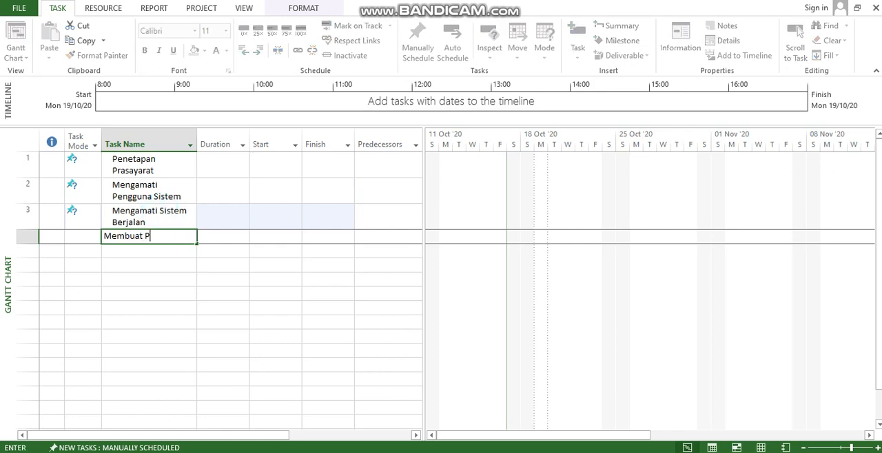
{"action": "type", "text": "rototipe"}
{"action": "key", "text": "Return"}
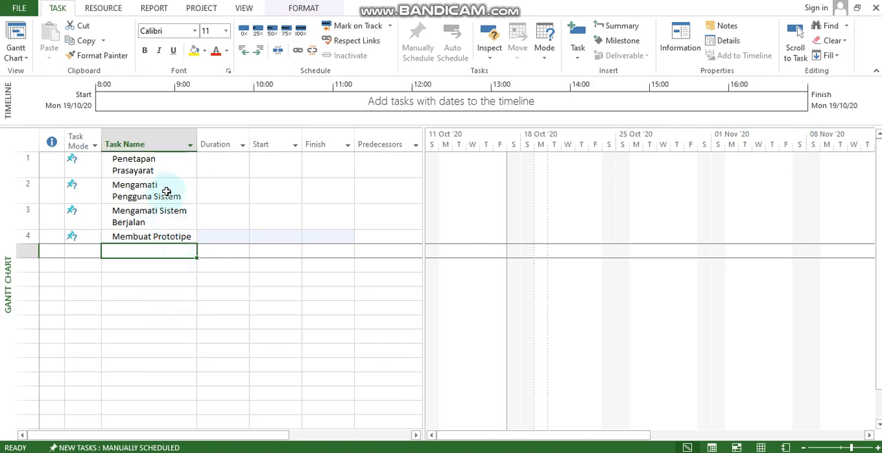
Indent "Mengamati Pengguna Sistem", "Mengamati Sistem Berjalan" and "Membuat Prototipe" as subtasks of "Penetapan Prasayarat"
{"action": "left_click_drag", "start_coordinate": [172, 183], "coordinate": [157, 237]}
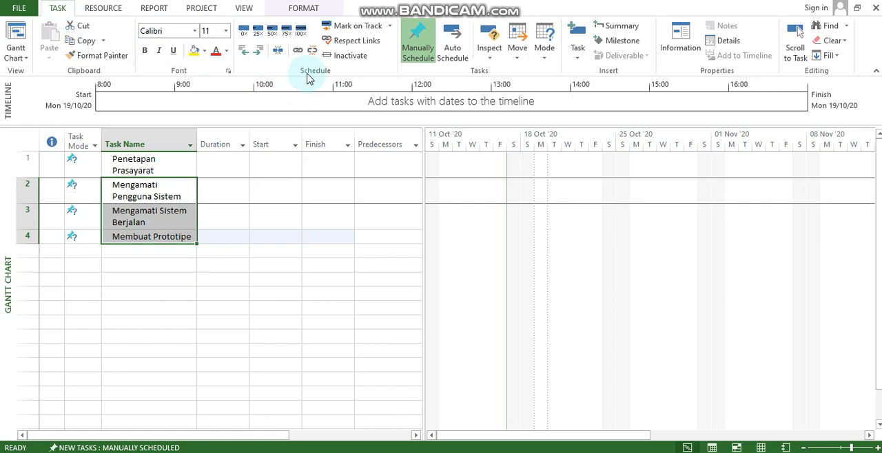
{"action": "left_click", "coordinate": [259, 54]}
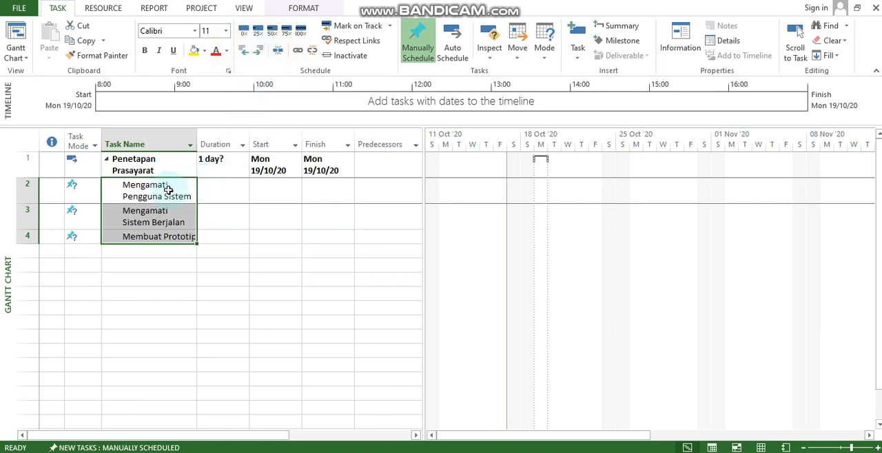
{"action": "key", "text": "F2"}
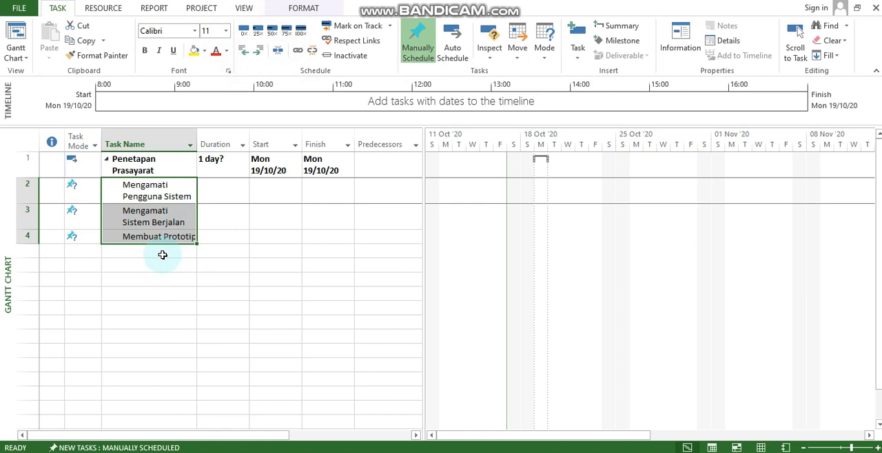
{"action": "left_click", "coordinate": [675, 222]}
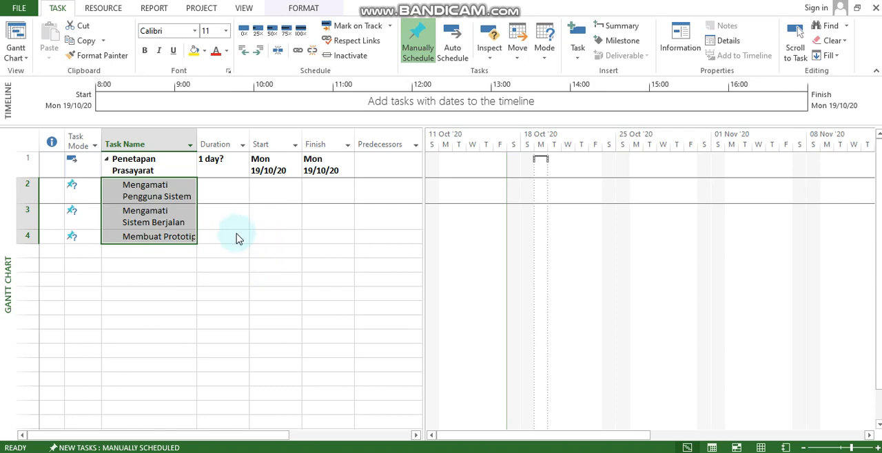
Show outline numbers in front of the task names in the Gantt chart's task list
{"action": "left_click", "coordinate": [170, 165]}
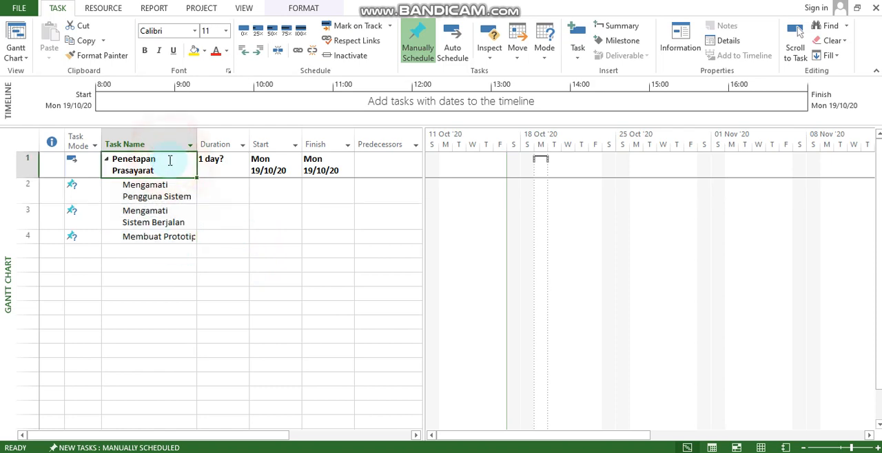
{"action": "left_click", "coordinate": [170, 165]}
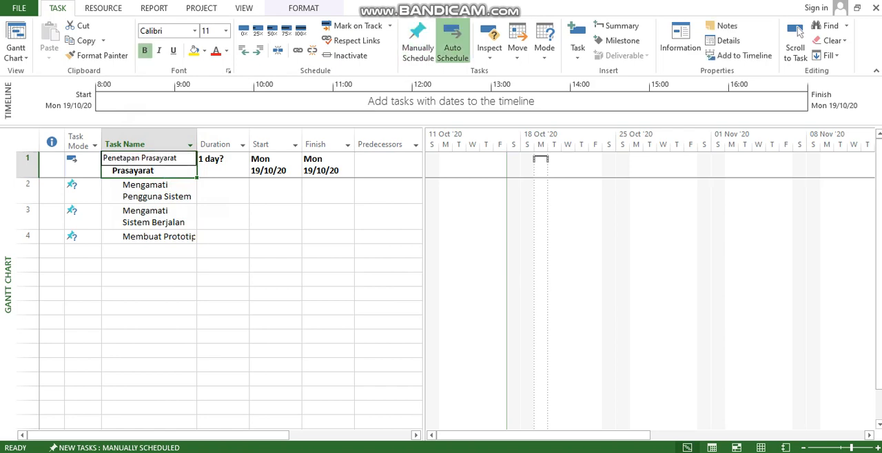
{"action": "left_click_drag", "start_coordinate": [183, 167], "coordinate": [181, 240]}
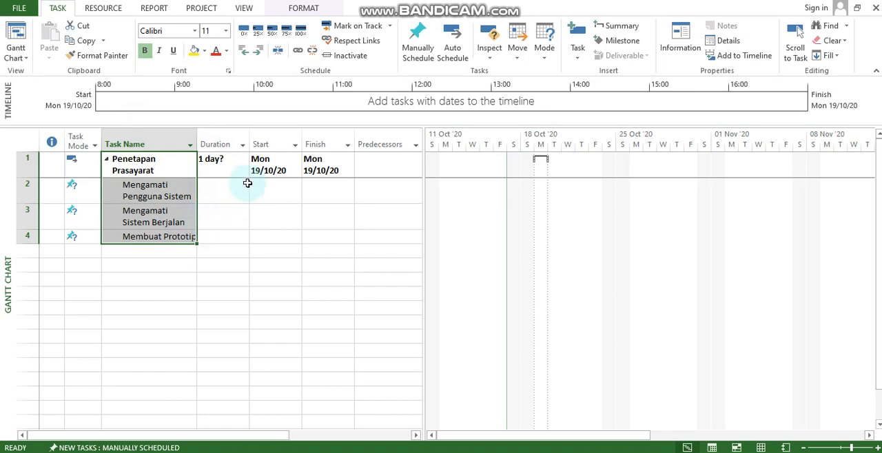
{"action": "left_click", "coordinate": [304, 8]}
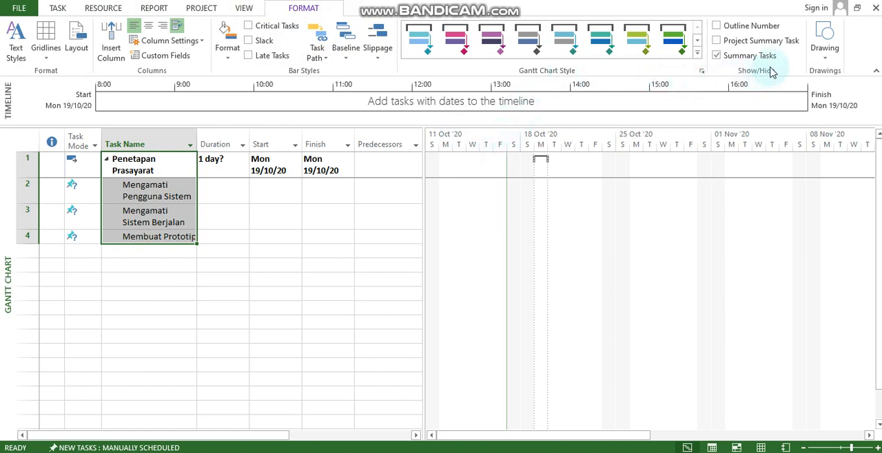
{"action": "left_click", "coordinate": [748, 27]}
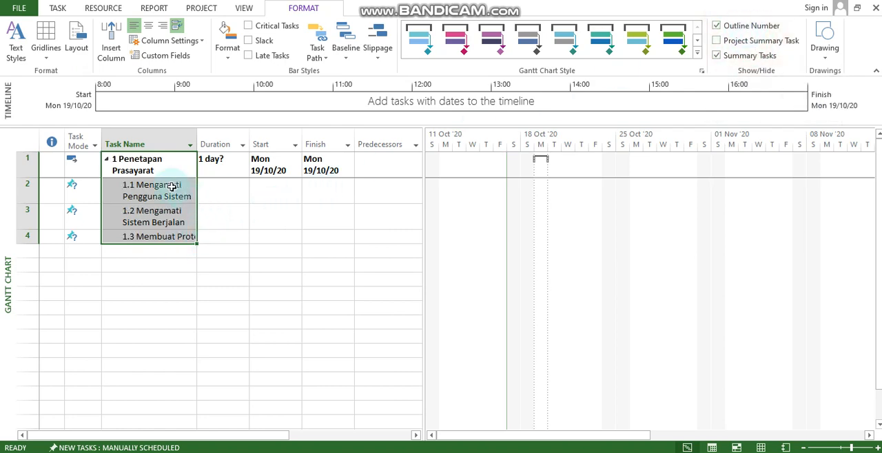
{"action": "left_click", "coordinate": [144, 256]}
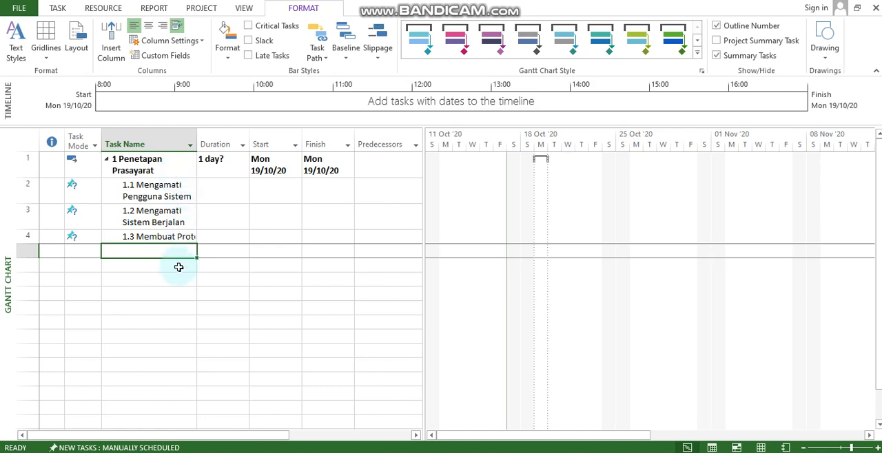
Examine the resource, advanced, custom field and general information of the "Mengamati Pengguna Sistem" task
{"action": "left_click", "coordinate": [164, 195]}
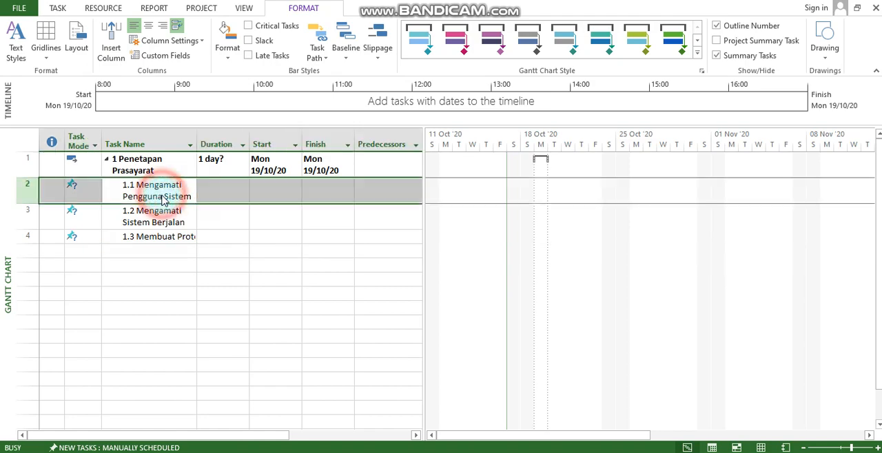
{"action": "double_click", "coordinate": [164, 195]}
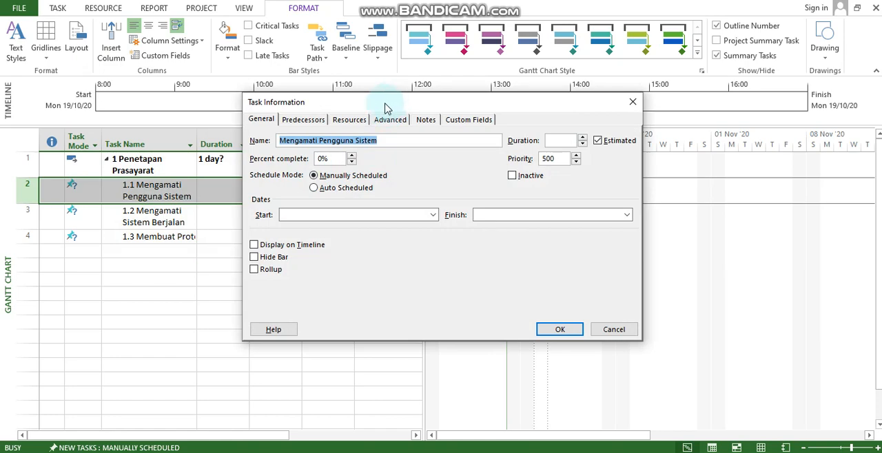
{"action": "left_click", "coordinate": [298, 121]}
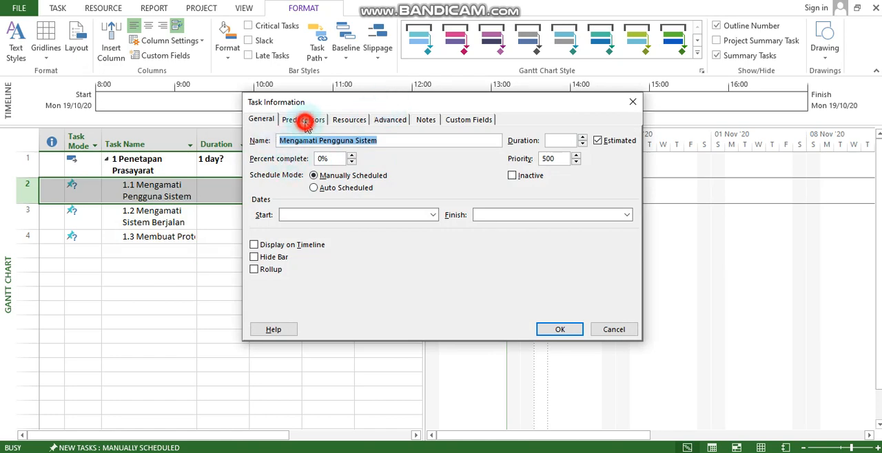
{"action": "left_click", "coordinate": [350, 121]}
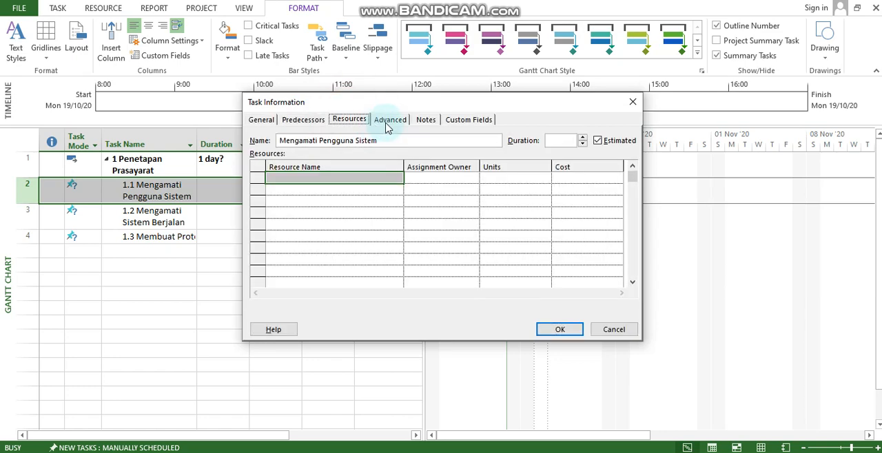
{"action": "left_click", "coordinate": [387, 122]}
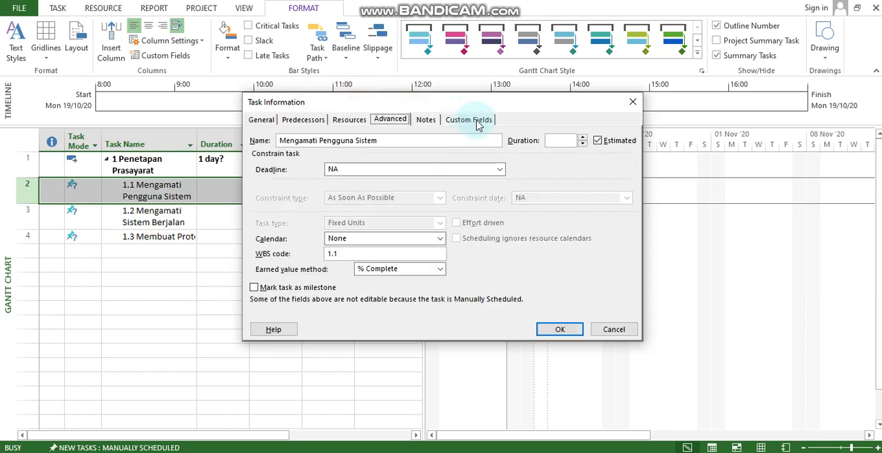
{"action": "left_click", "coordinate": [471, 122]}
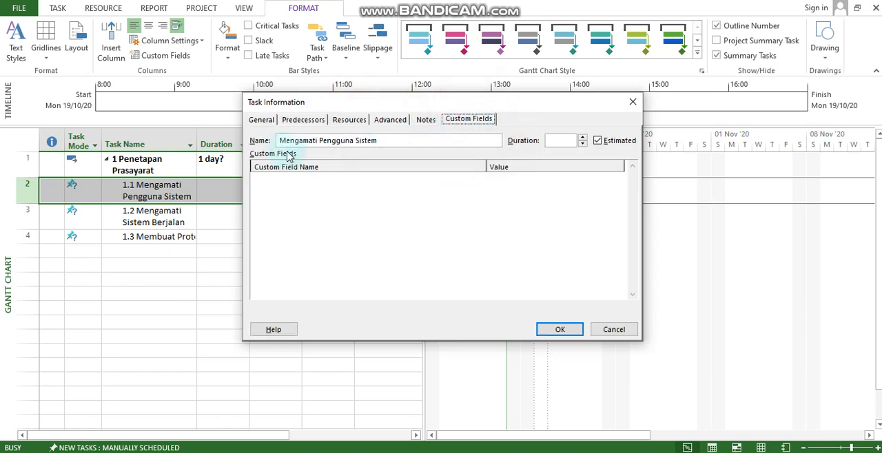
{"action": "left_click", "coordinate": [266, 121]}
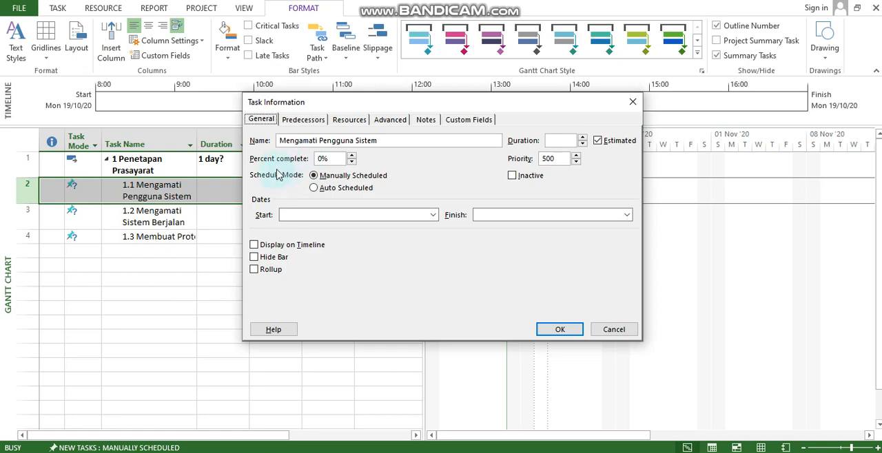
{"action": "left_click", "coordinate": [332, 156]}
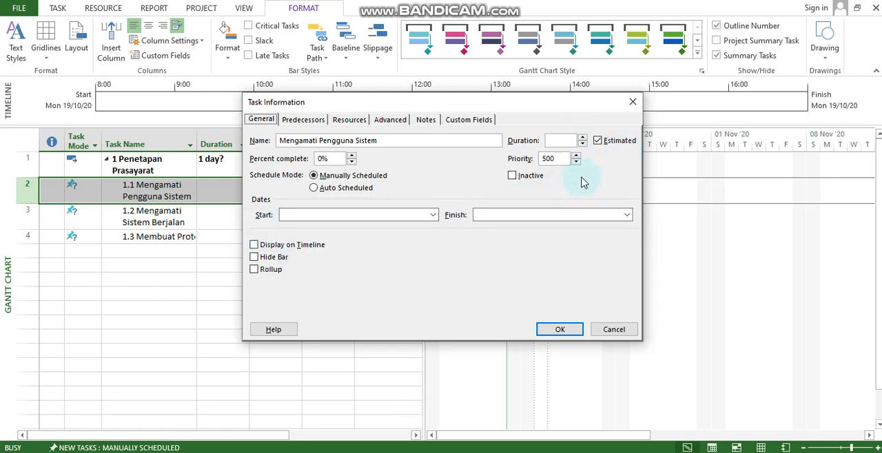
{"action": "left_click", "coordinate": [583, 138]}
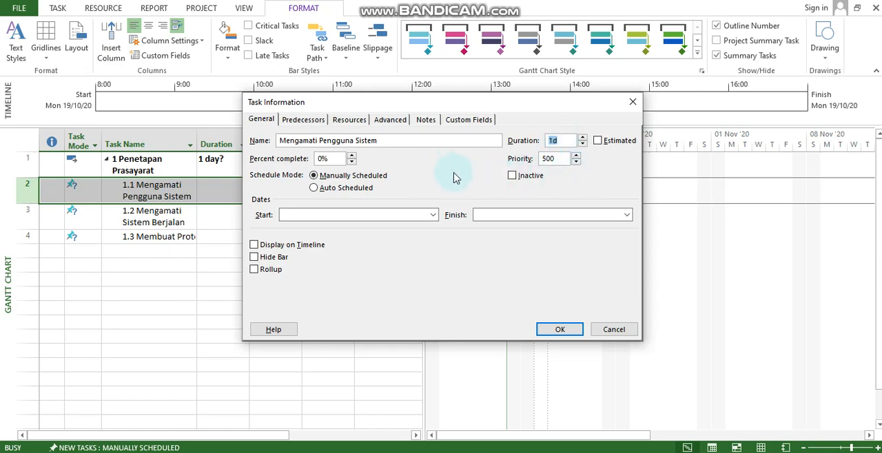
{"action": "left_click", "coordinate": [434, 216]}
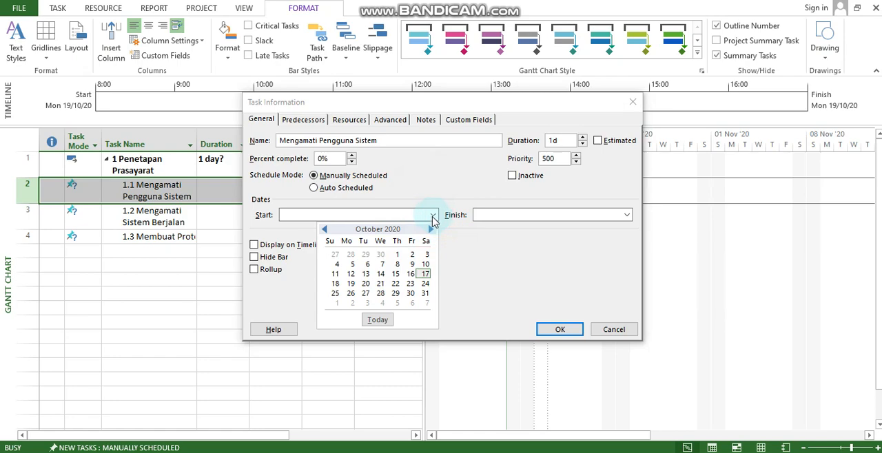
{"action": "left_click", "coordinate": [354, 284]}
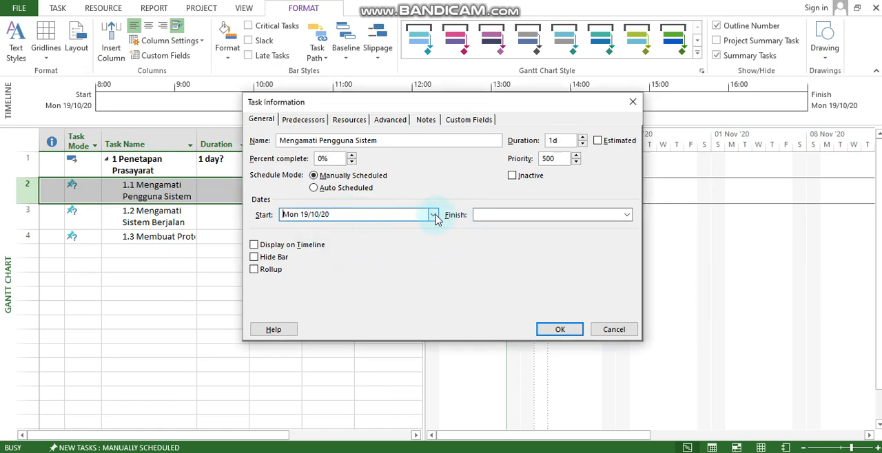
{"action": "left_click_drag", "start_coordinate": [429, 101], "coordinate": [562, 84]}
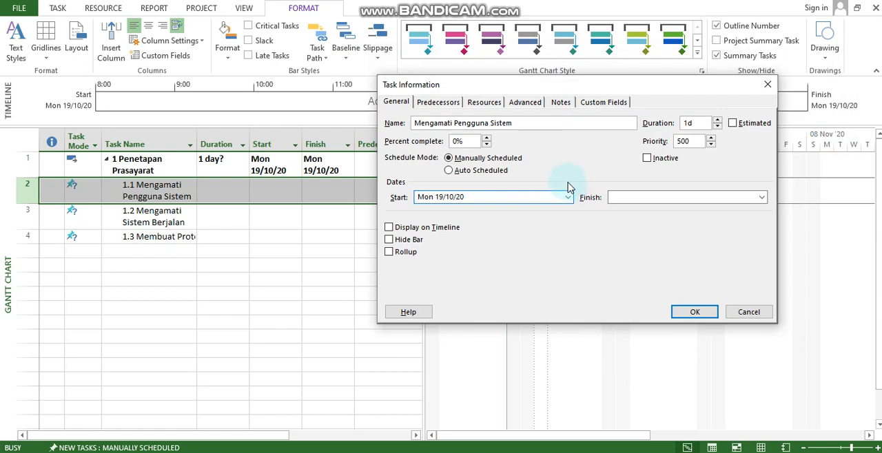
{"action": "left_click", "coordinate": [758, 310]}
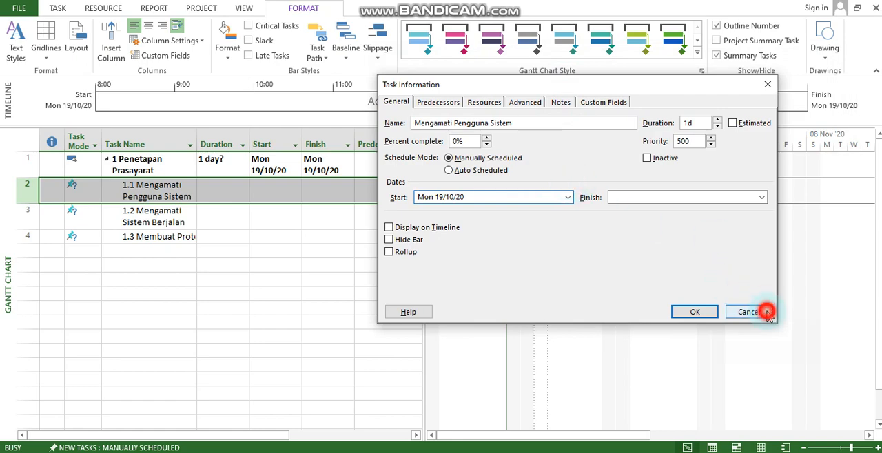
Set the duration of the "Mengamati Pengguna Sistem" subtask to 2 days in its task information
{"action": "left_click", "coordinate": [171, 193]}
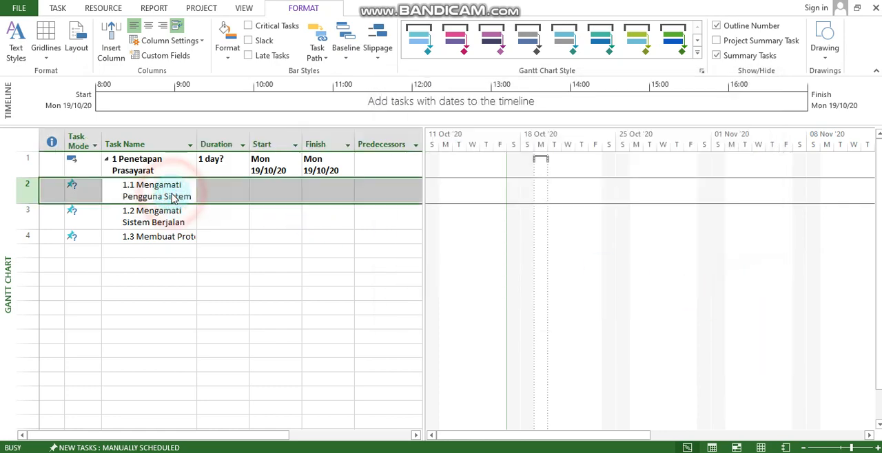
{"action": "double_click", "coordinate": [177, 198]}
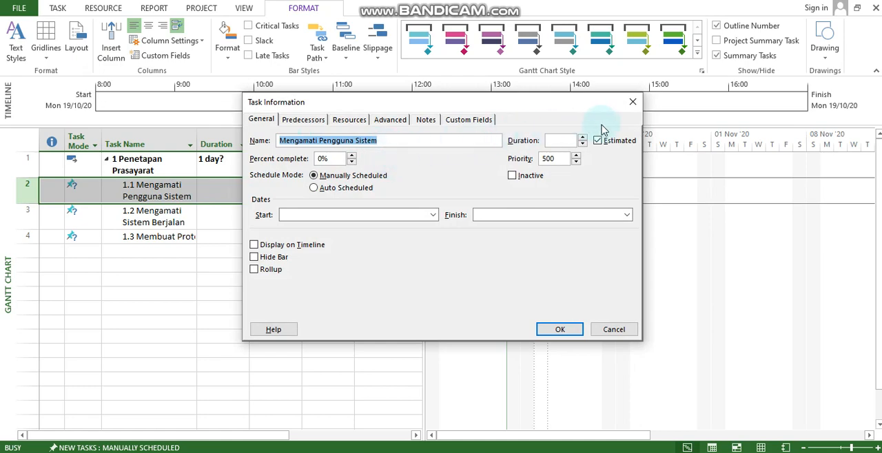
{"action": "left_click", "coordinate": [583, 138]}
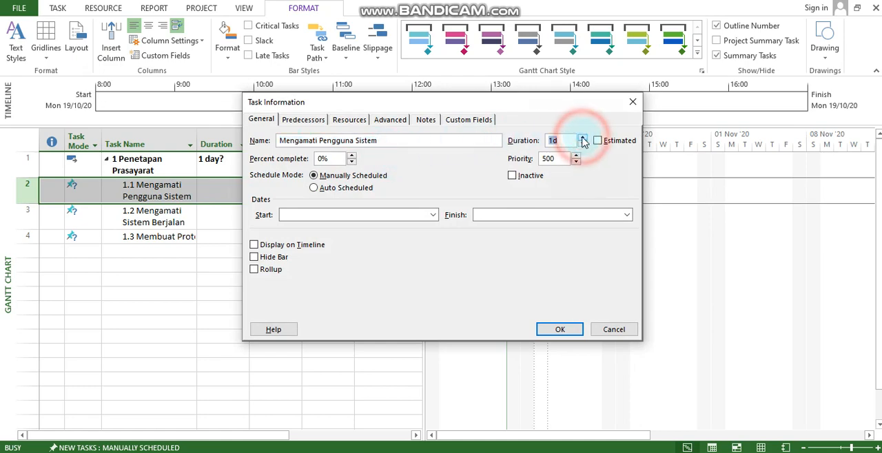
{"action": "left_click", "coordinate": [583, 138]}
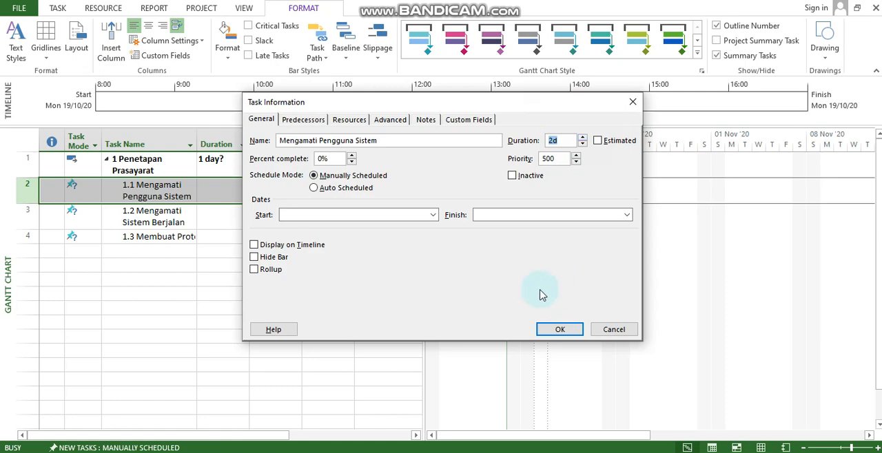
{"action": "left_click", "coordinate": [559, 330]}
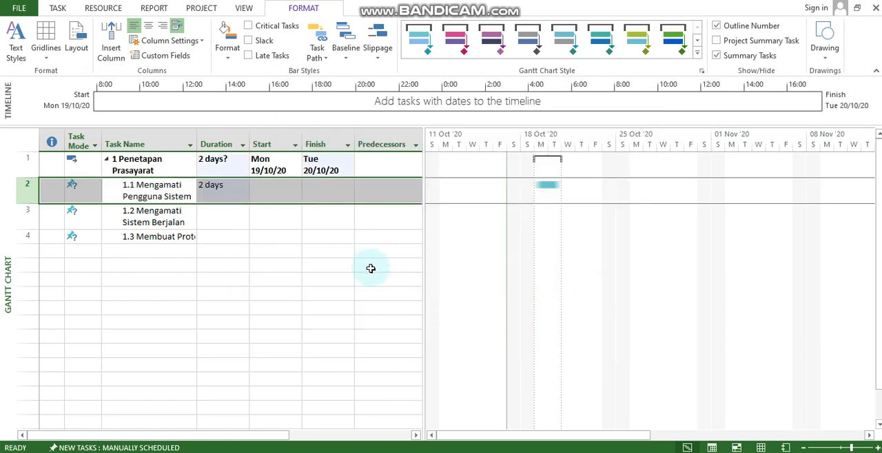
{"action": "left_click", "coordinate": [230, 193]}
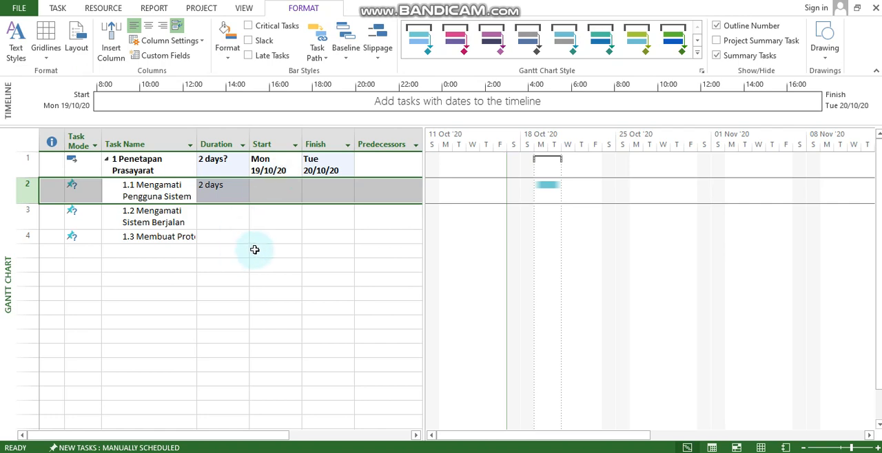
Set the duration of the "Mengamati Sistem Berjalan" subtask to 2 days in its task information
{"action": "left_click", "coordinate": [173, 219]}
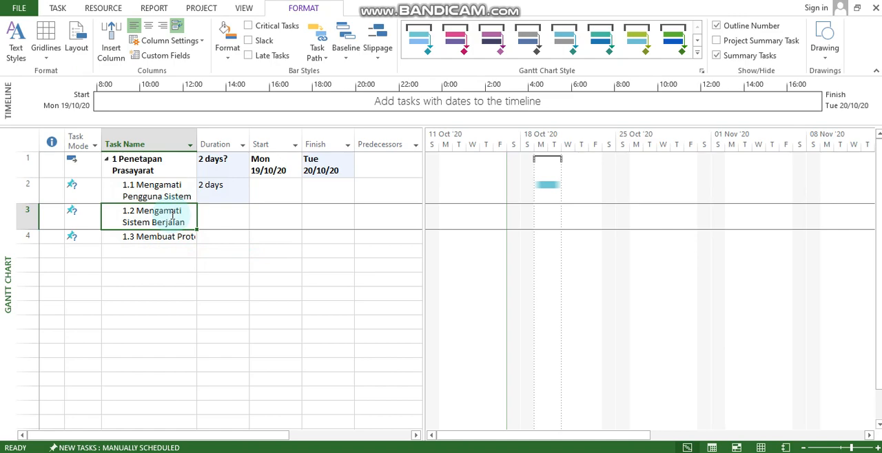
{"action": "double_click", "coordinate": [172, 215]}
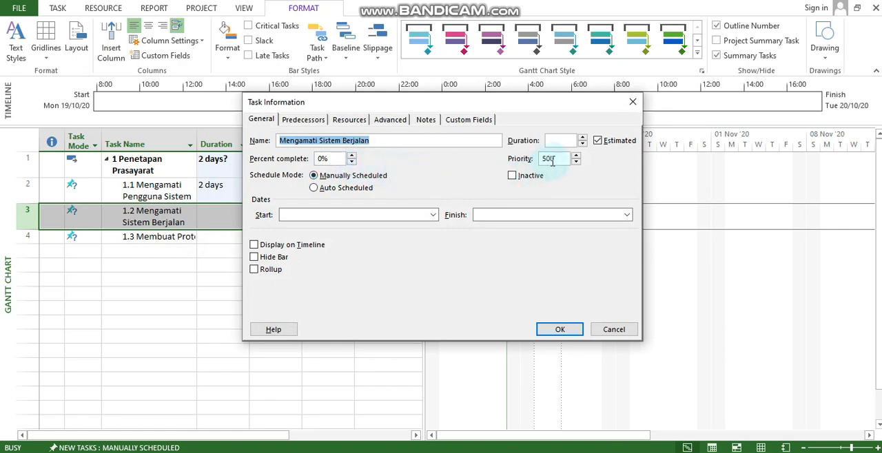
{"action": "left_click", "coordinate": [583, 138]}
{"action": "left_click", "coordinate": [583, 138]}
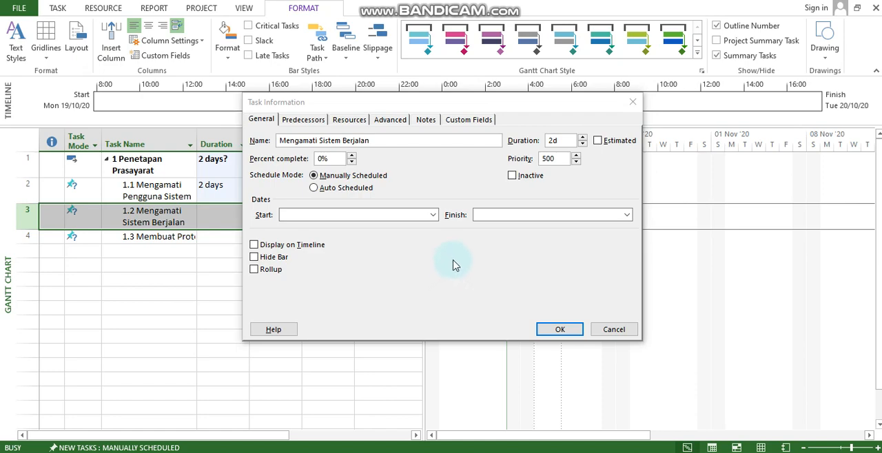
Add "Mengamati Pengguna Sistem" as a Finish-to-Start (FS) predecessor of "Mengamati Sistem Berjalan" and apply the task information
{"action": "left_click", "coordinate": [398, 105]}
{"action": "left_click_drag", "start_coordinate": [398, 103], "coordinate": [506, 107]}
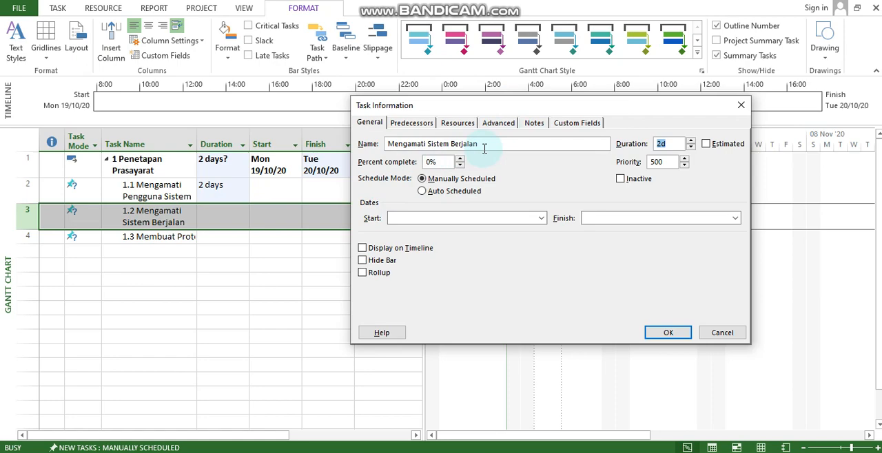
{"action": "left_click", "coordinate": [416, 128]}
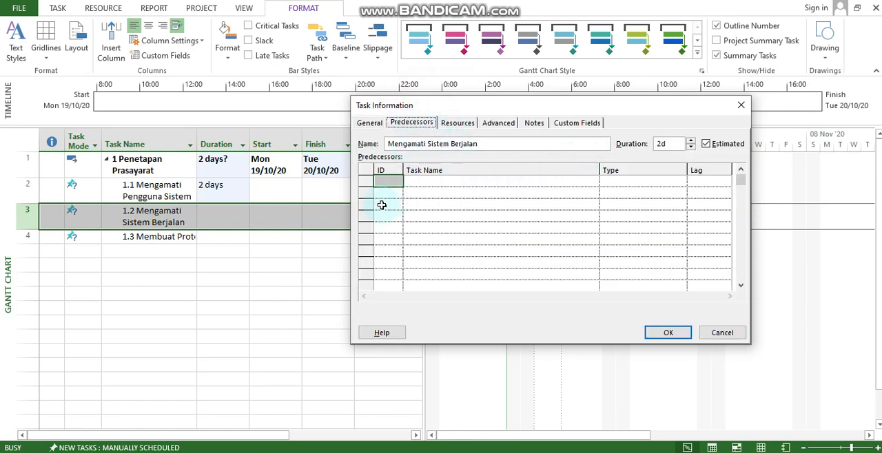
{"action": "left_click", "coordinate": [427, 181]}
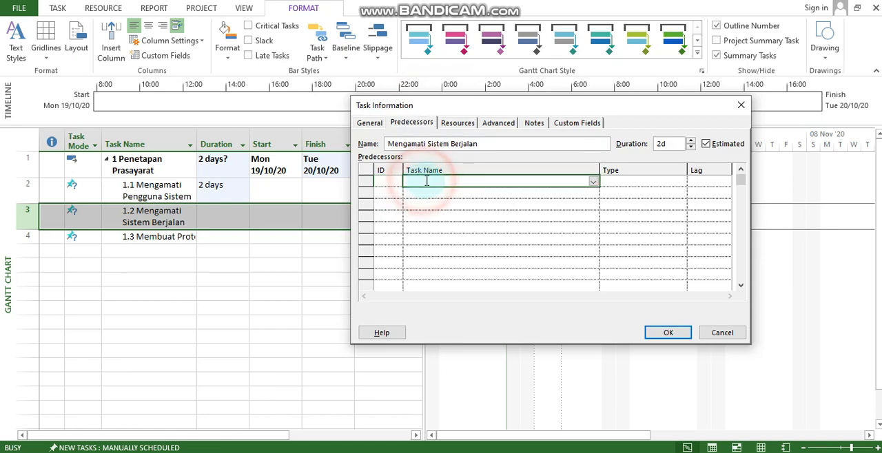
{"action": "left_click", "coordinate": [592, 182]}
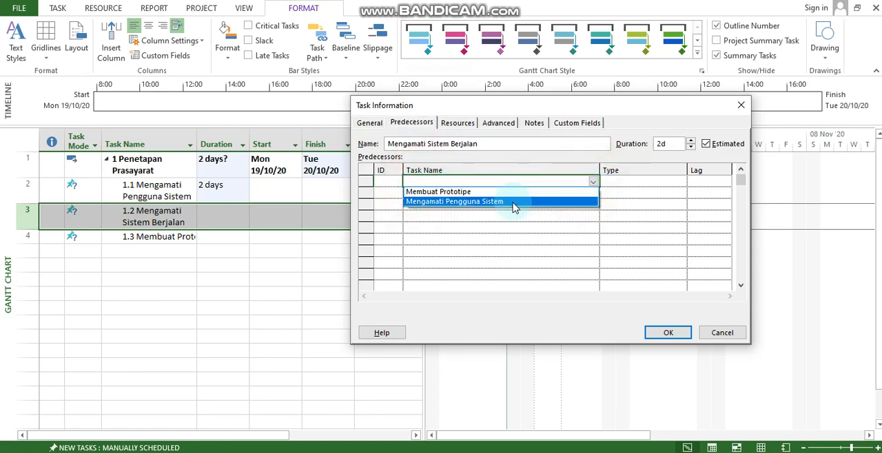
{"action": "left_click", "coordinate": [513, 202]}
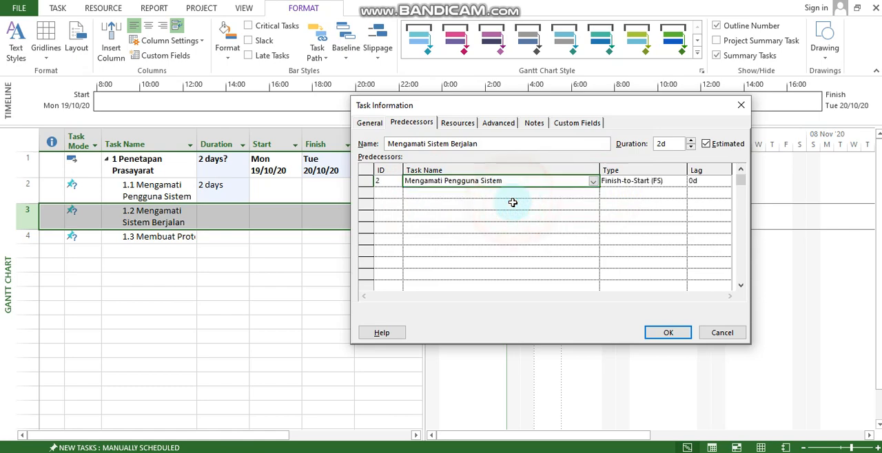
{"action": "left_click", "coordinate": [658, 180]}
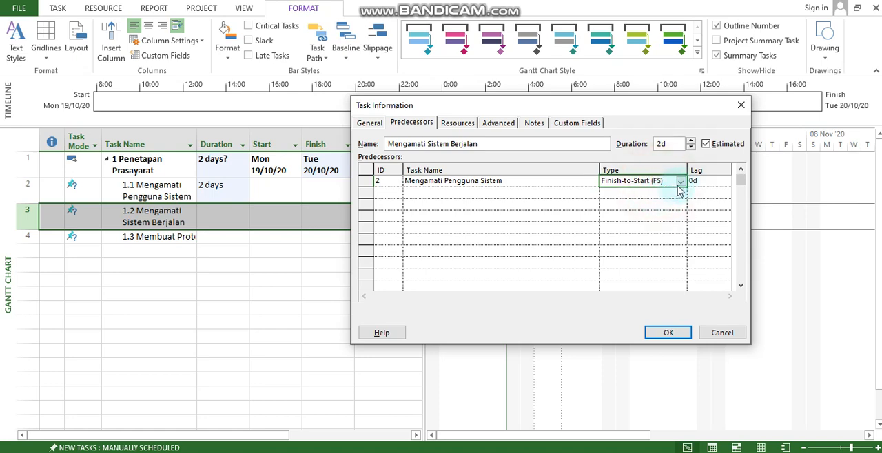
{"action": "left_click", "coordinate": [682, 181]}
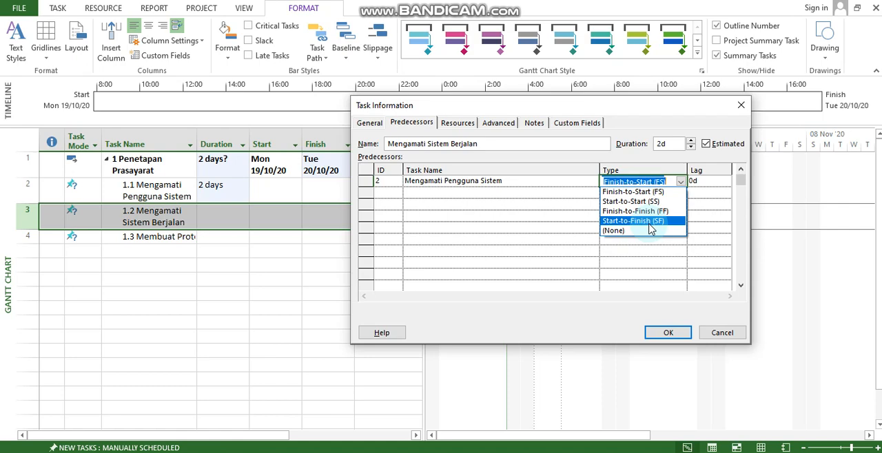
{"action": "left_click", "coordinate": [663, 193]}
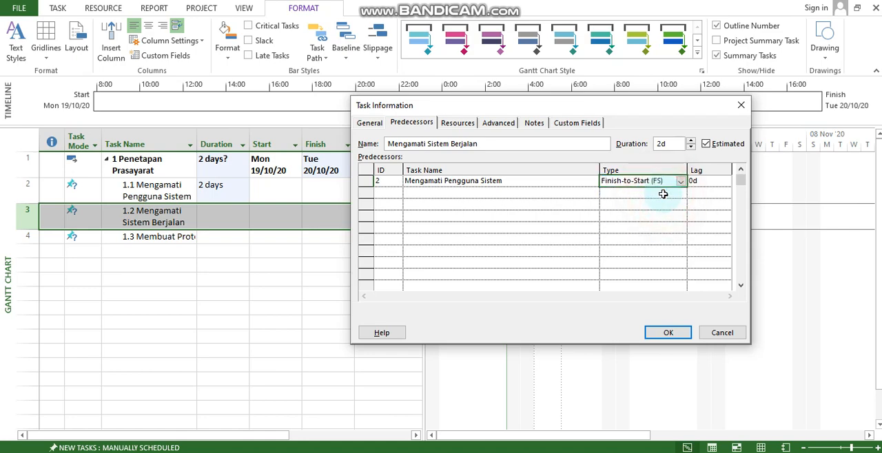
{"action": "left_click", "coordinate": [670, 335]}
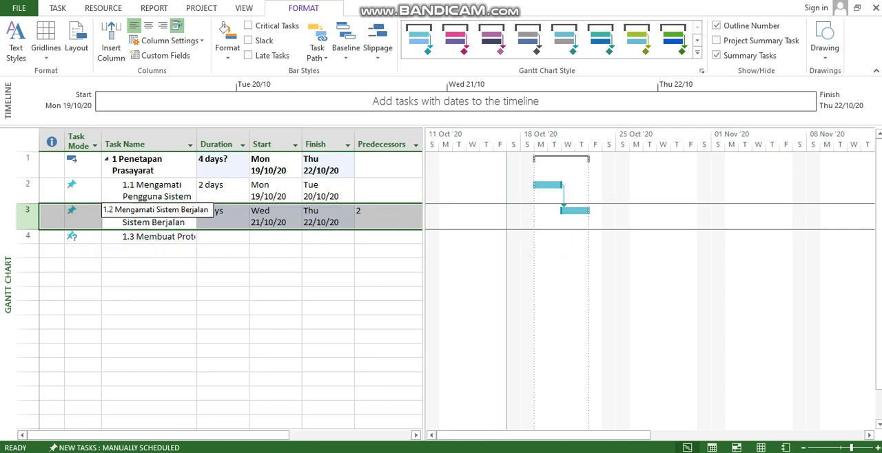
Change the predecessor link type of "Mengamati Sistem Berjalan" to (None) in its task information
{"action": "double_click", "coordinate": [173, 220]}
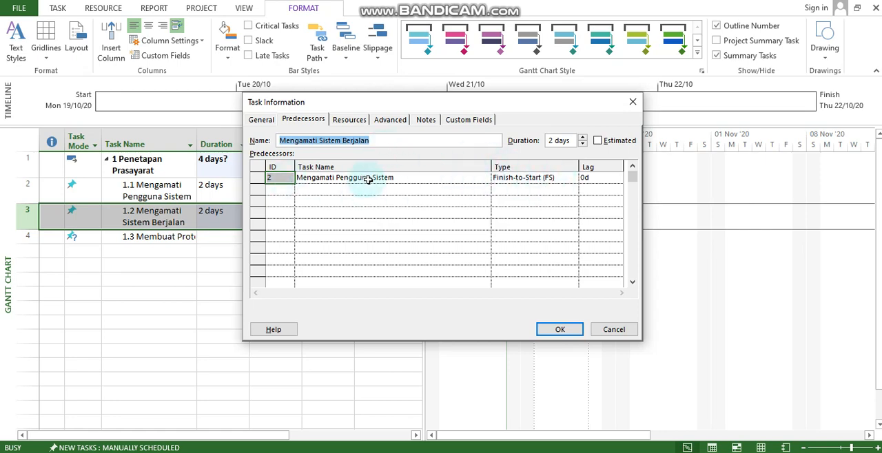
{"action": "left_click", "coordinate": [569, 180]}
{"action": "left_click", "coordinate": [569, 179]}
{"action": "left_click", "coordinate": [572, 178]}
{"action": "left_click", "coordinate": [542, 228]}
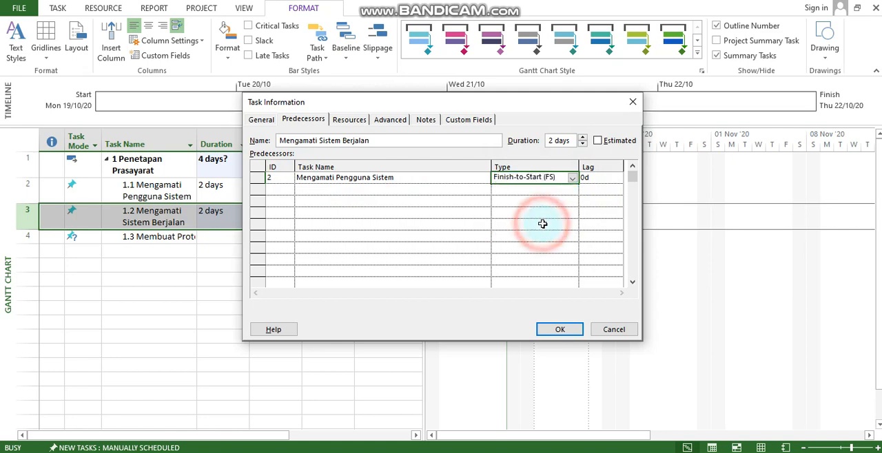
{"action": "left_click", "coordinate": [560, 329]}
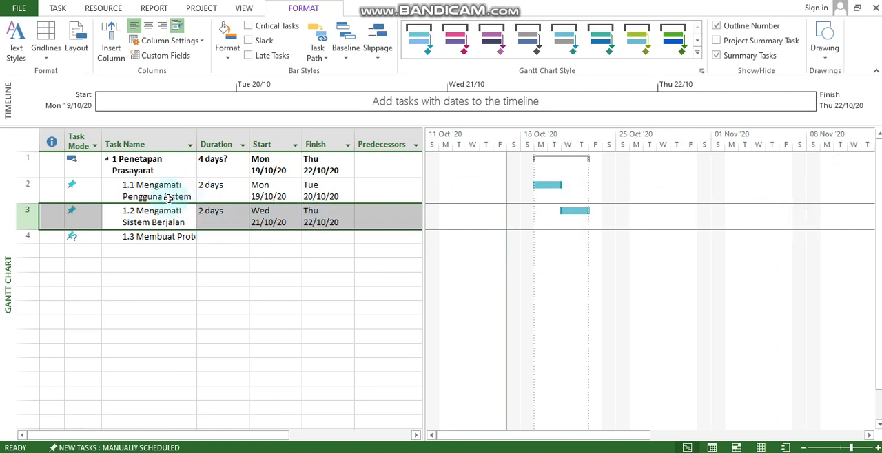
Widen the task table beside the Gantt bars to reveal the Resource Names column
{"action": "left_click", "coordinate": [168, 235]}
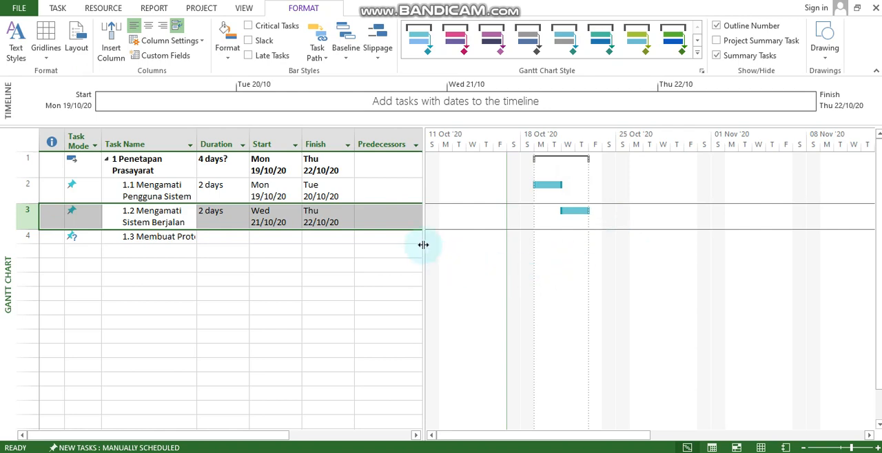
{"action": "left_click", "coordinate": [398, 218]}
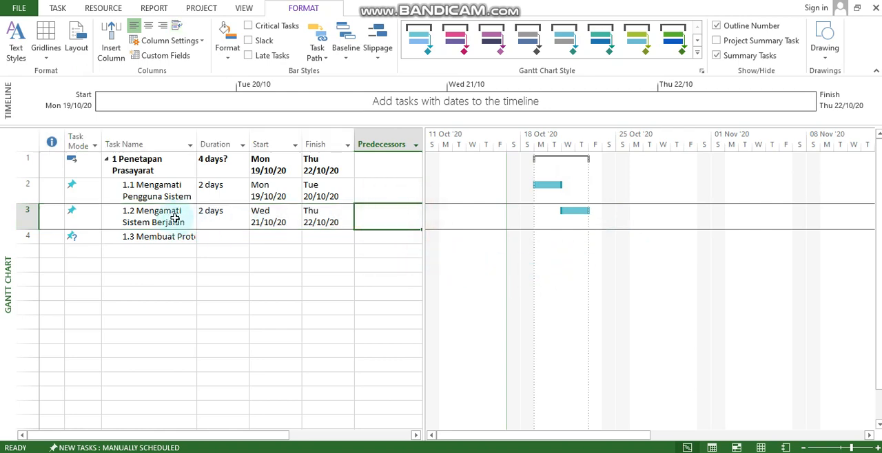
{"action": "left_click", "coordinate": [406, 218]}
{"action": "left_click_drag", "start_coordinate": [421, 218], "coordinate": [459, 219]}
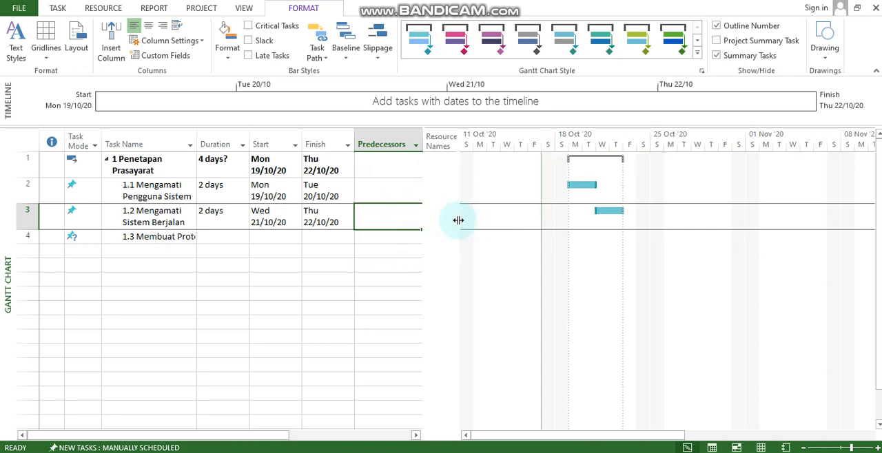
Link "Mengamati Sistem Berjalan" to "Mengamati Pengguna Sistem" again as its Finish-to-Start (FS) predecessor
{"action": "double_click", "coordinate": [154, 218]}
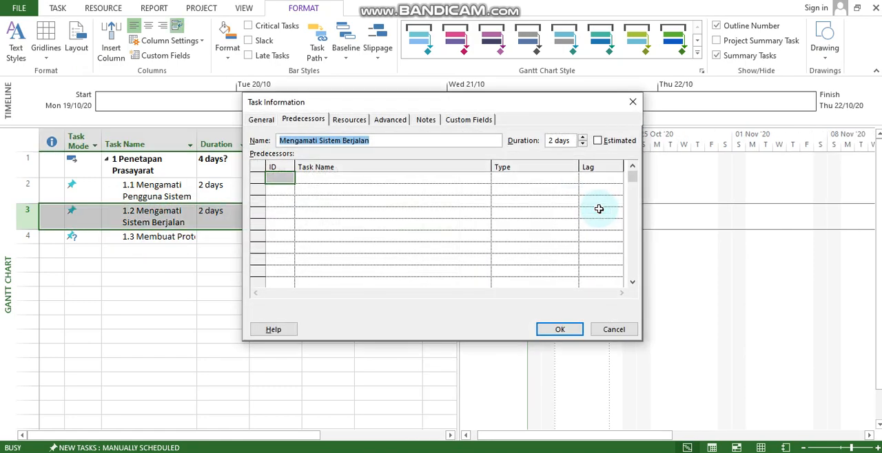
{"action": "left_click", "coordinate": [365, 178]}
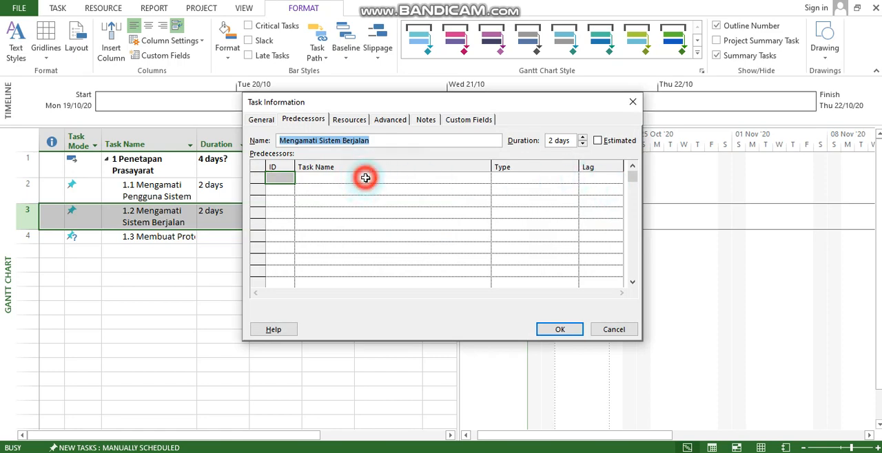
{"action": "left_click", "coordinate": [485, 179]}
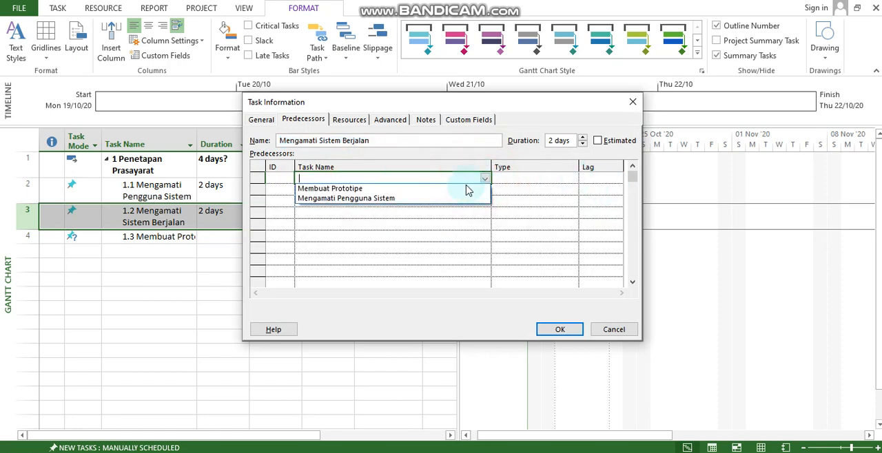
{"action": "left_click", "coordinate": [423, 199]}
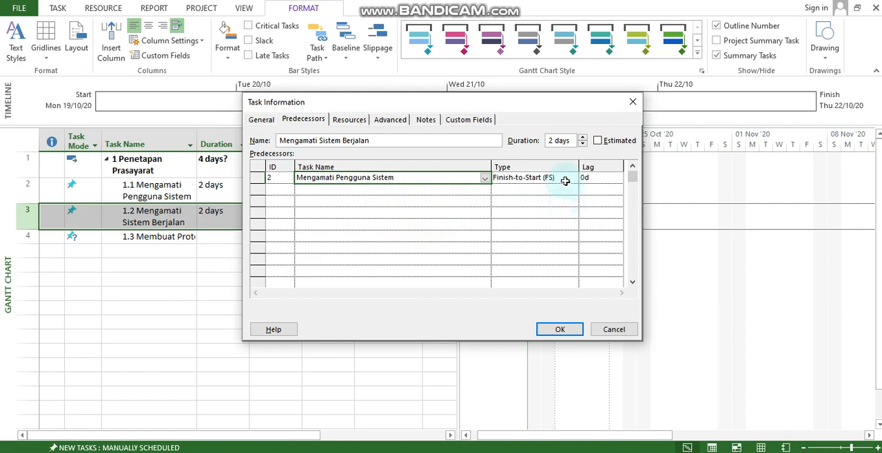
{"action": "left_click", "coordinate": [564, 330]}
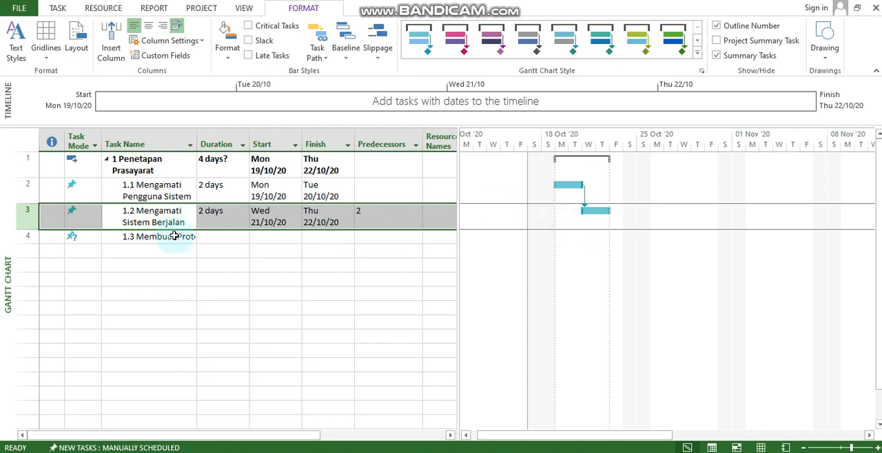
Set the duration of the "Membuat Prototipe" subtask to 30 days in its task information
{"action": "left_click", "coordinate": [174, 238]}
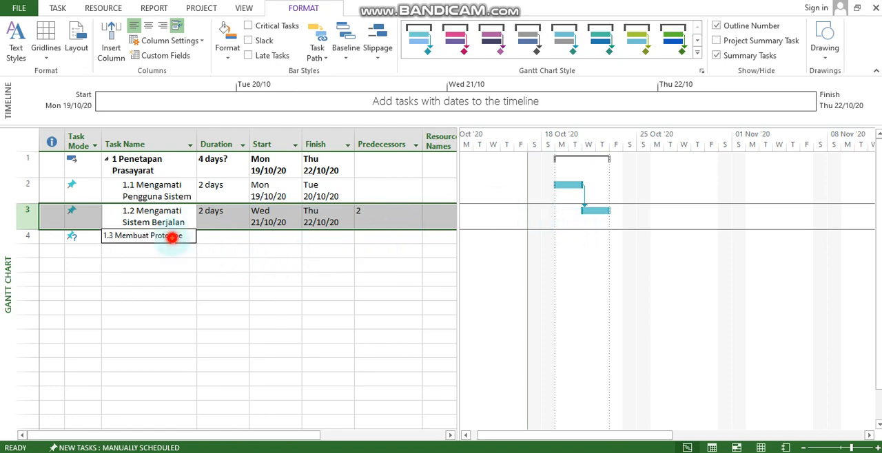
{"action": "double_click", "coordinate": [172, 241]}
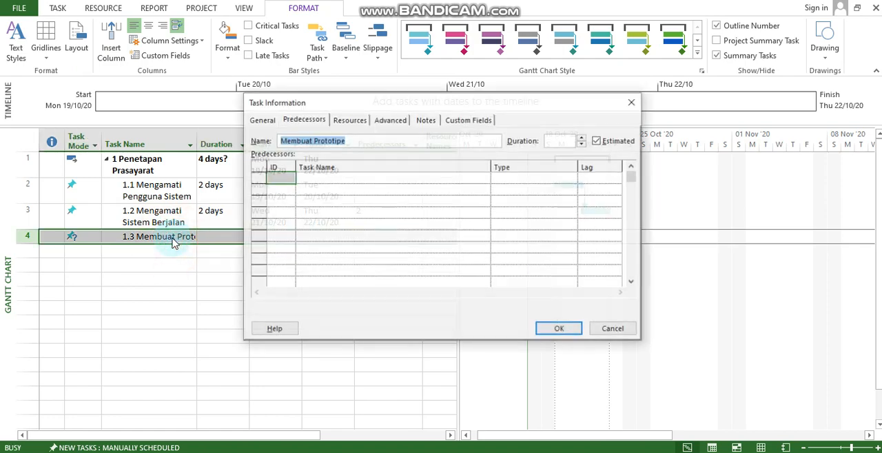
{"action": "left_click", "coordinate": [260, 120]}
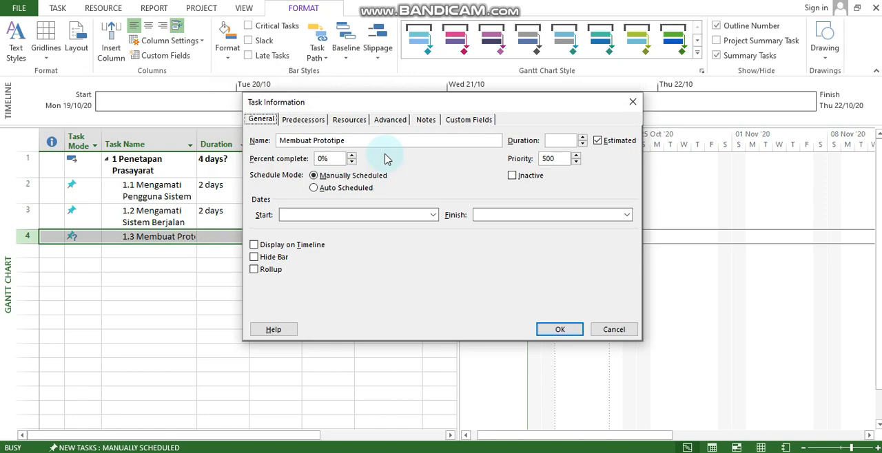
{"action": "left_click", "coordinate": [582, 137]}
{"action": "left_click", "coordinate": [551, 140]}
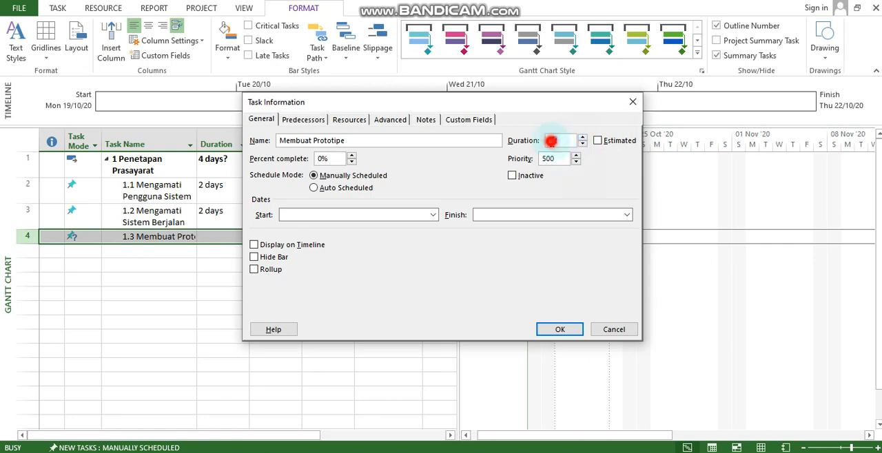
{"action": "key", "text": "Delete"}
{"action": "type", "text": "30d"}
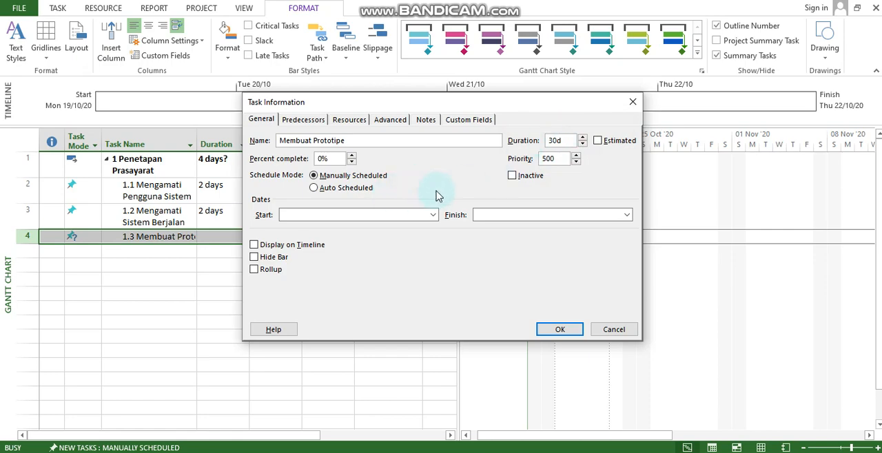
Add "Mengamati Pengguna Sistem" and "Mengamati Sistem Berjalan" as Finish-to-Start predecessors of "Membuat Prototipe"
{"action": "left_click", "coordinate": [307, 119]}
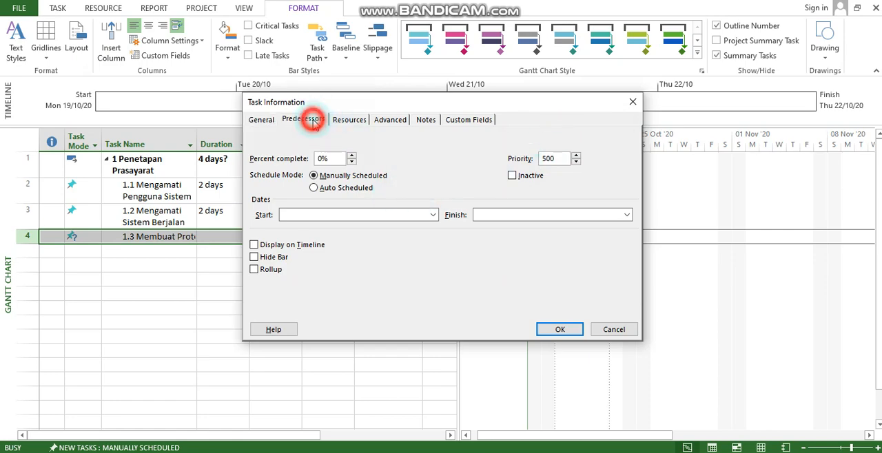
{"action": "left_click_drag", "start_coordinate": [402, 105], "coordinate": [593, 78]}
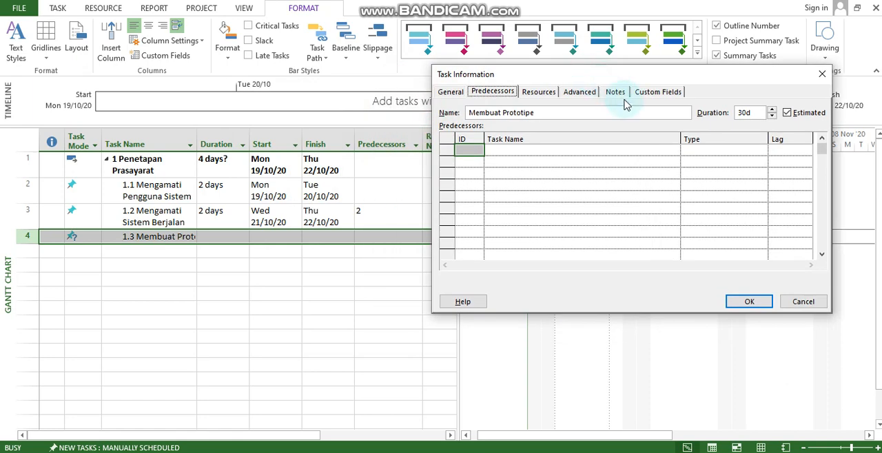
{"action": "left_click", "coordinate": [565, 150]}
{"action": "left_click", "coordinate": [674, 152]}
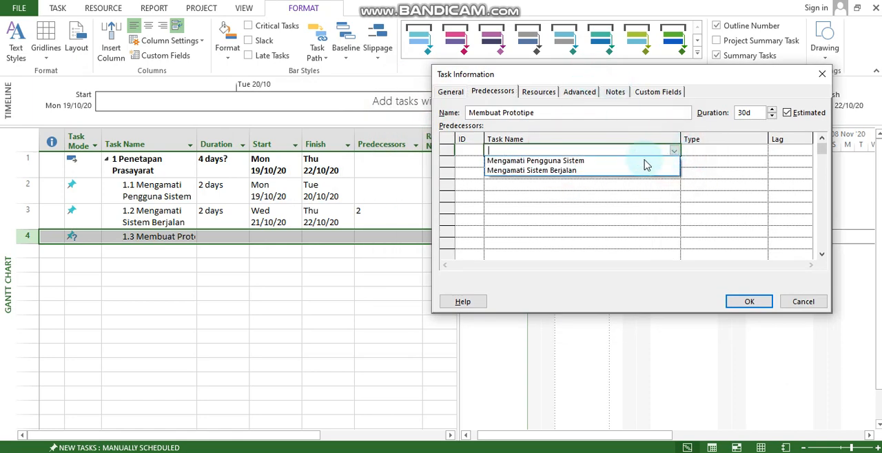
{"action": "left_click", "coordinate": [643, 162]}
{"action": "left_click", "coordinate": [589, 165]}
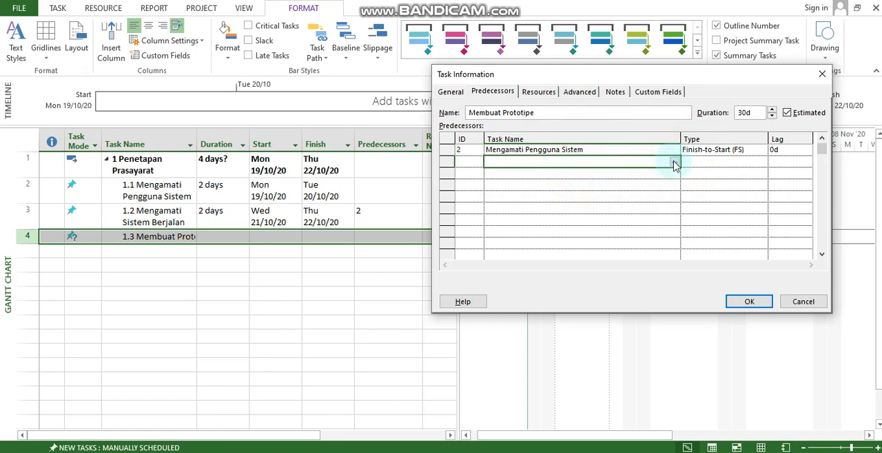
{"action": "left_click", "coordinate": [675, 163]}
{"action": "left_click", "coordinate": [586, 183]}
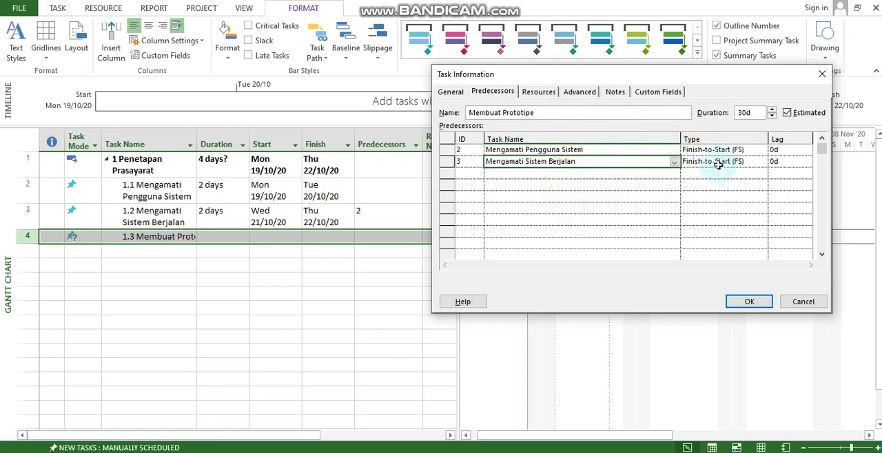
{"action": "left_click", "coordinate": [749, 303]}
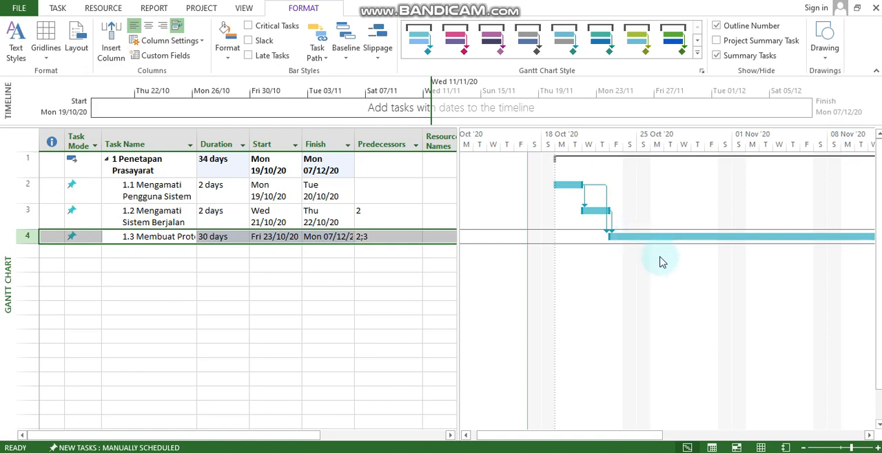
{"action": "left_click", "coordinate": [584, 438]}
{"action": "left_click_drag", "start_coordinate": [585, 437], "coordinate": [772, 437]}
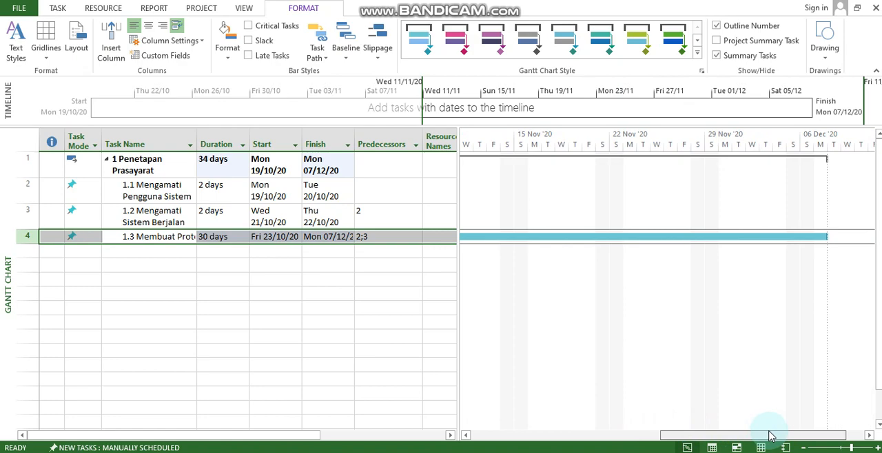
Review the "Penetapan Prasayarat" summary task and the dependency links between its three subtasks from the start of the Gantt chart
{"action": "left_click_drag", "start_coordinate": [770, 436], "coordinate": [576, 446]}
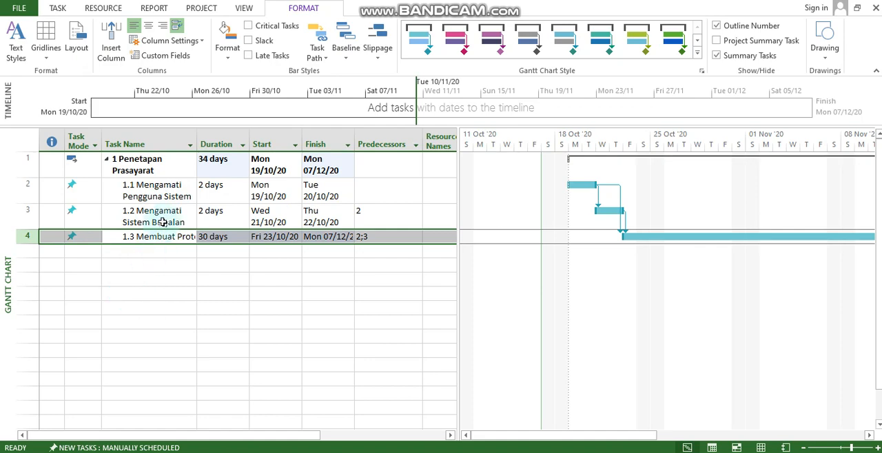
{"action": "left_click", "coordinate": [138, 165]}
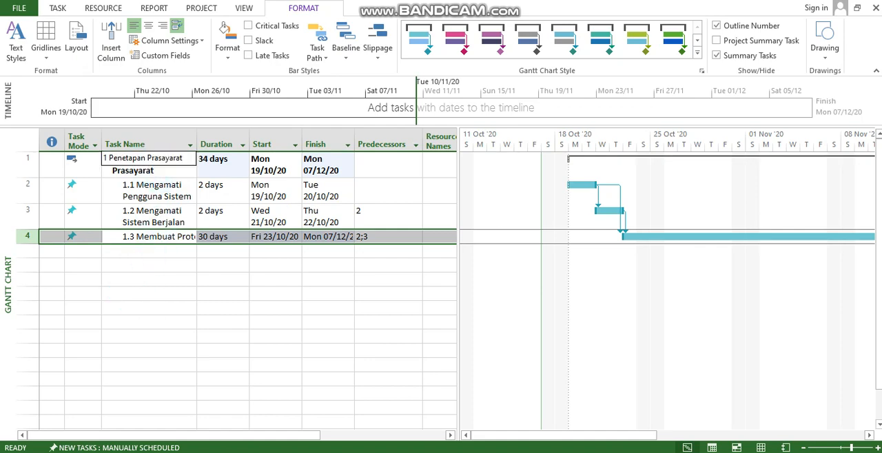
{"action": "left_click", "coordinate": [228, 170]}
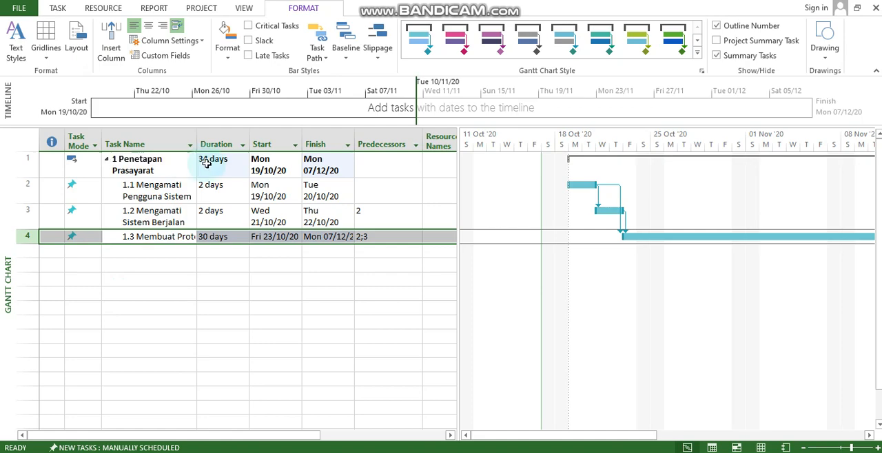
{"action": "left_click", "coordinate": [166, 174]}
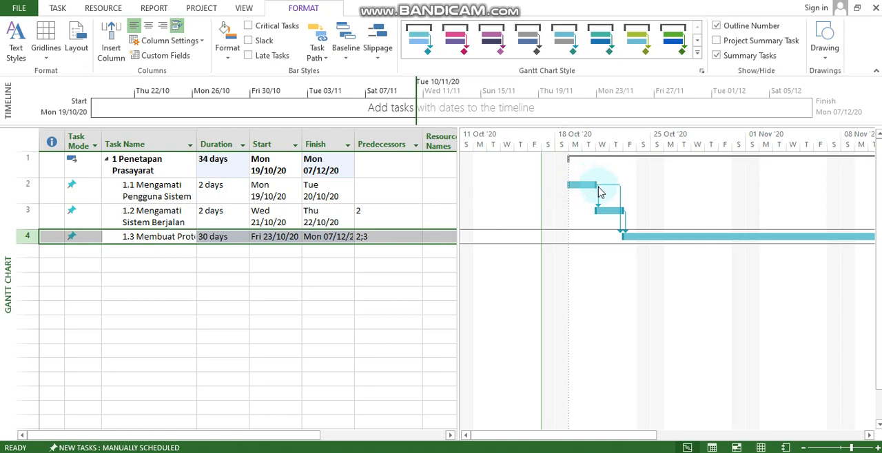
{"action": "mouse_move", "coordinate": [600, 193]}
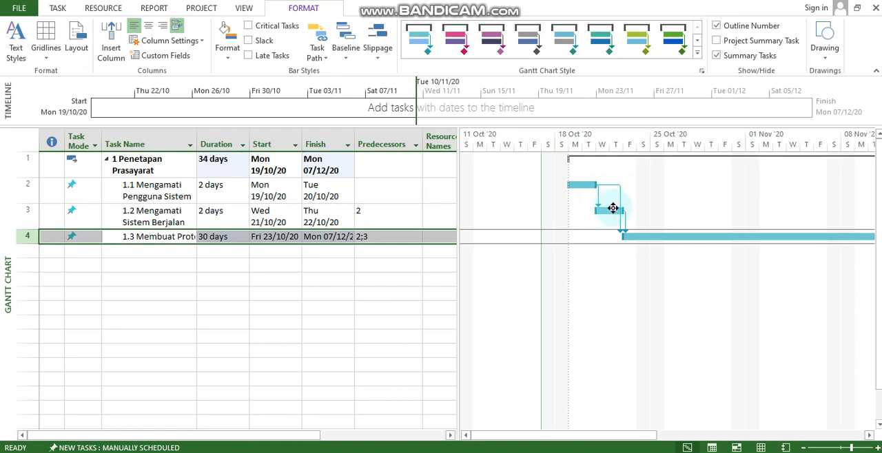
{"action": "mouse_move", "coordinate": [613, 209]}
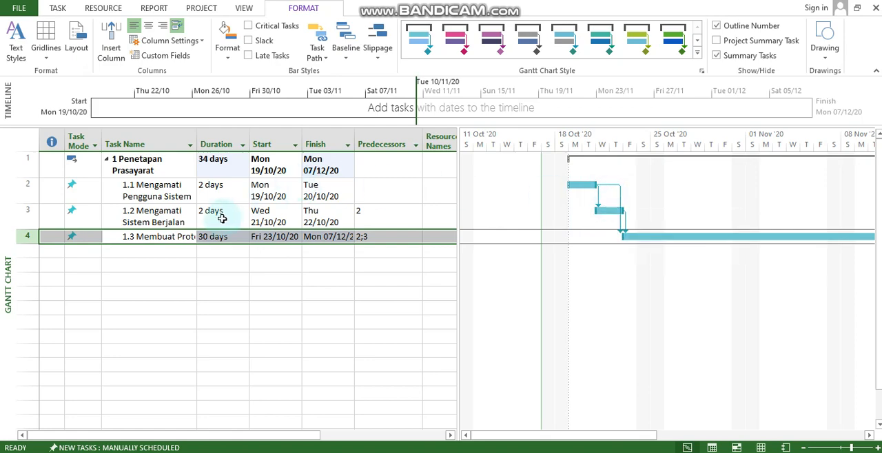